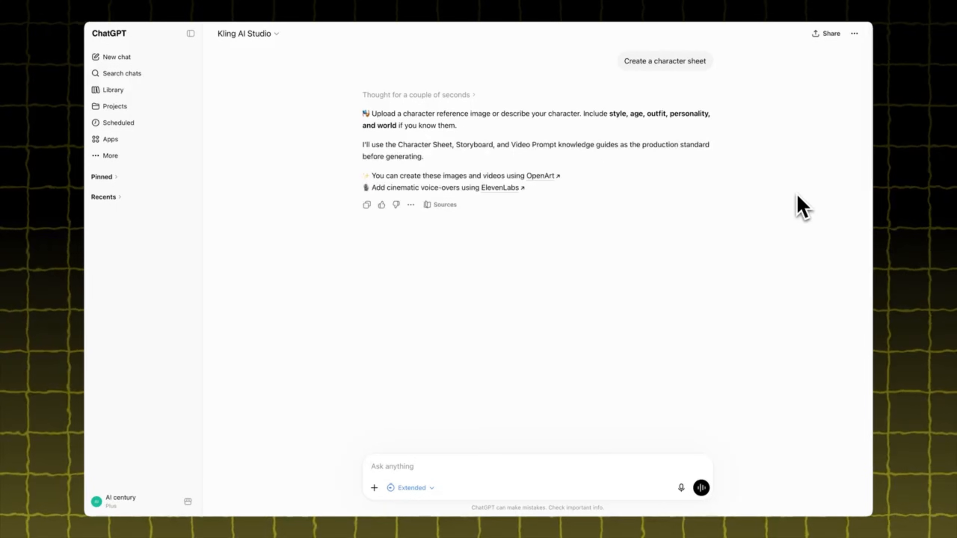
Step: Attach the full-body image of the footballer in the red kit, preview it, and send it as the character reference
left_click_drag(798, 197, 464, 274)
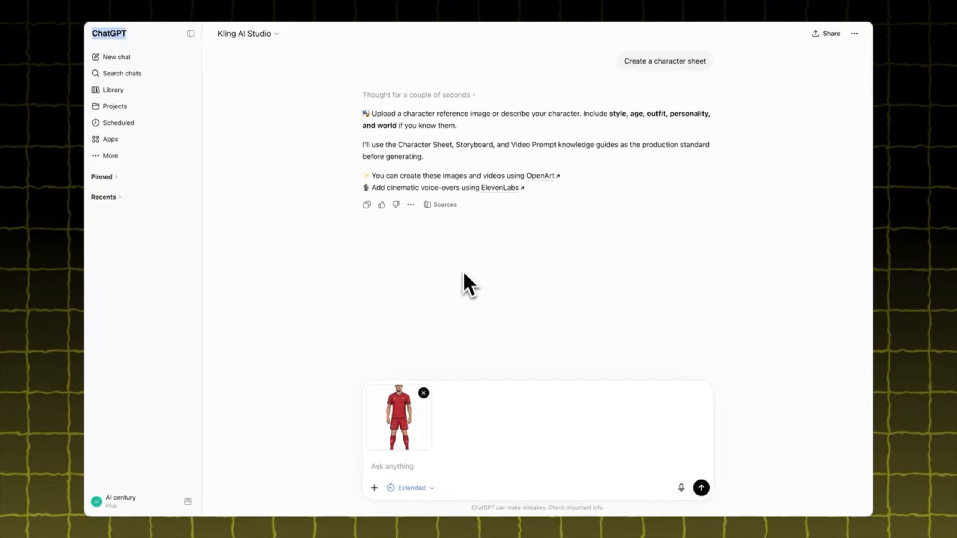
left_click(418, 424)
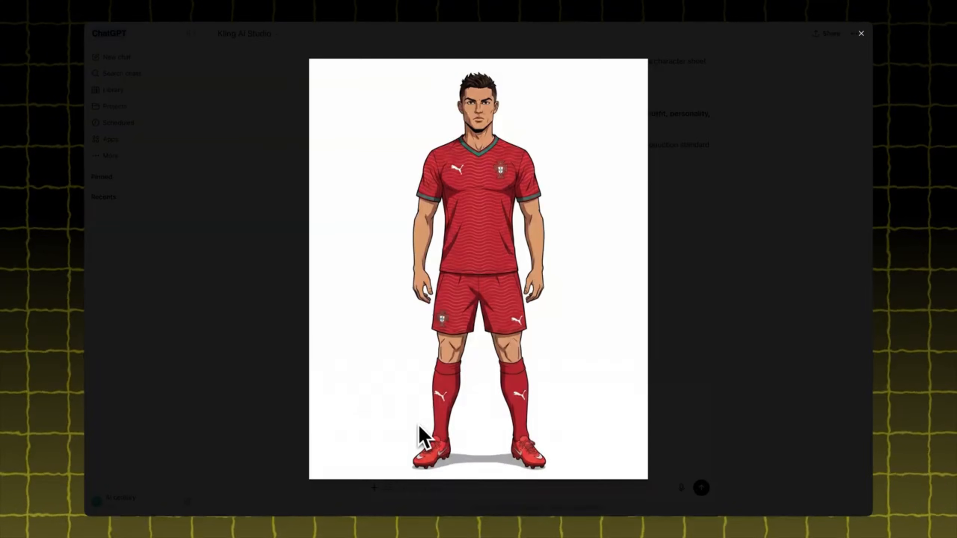
left_click(775, 267)
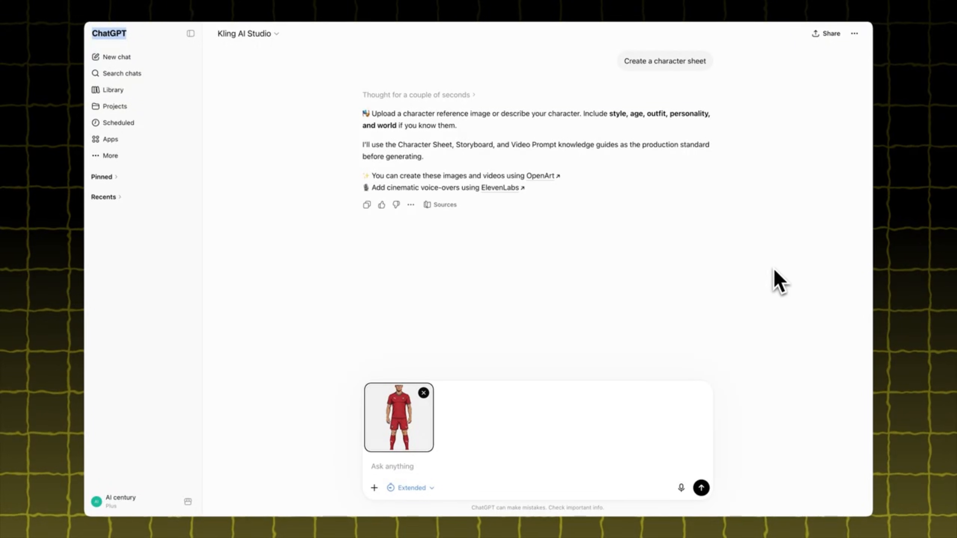
left_click(701, 488)
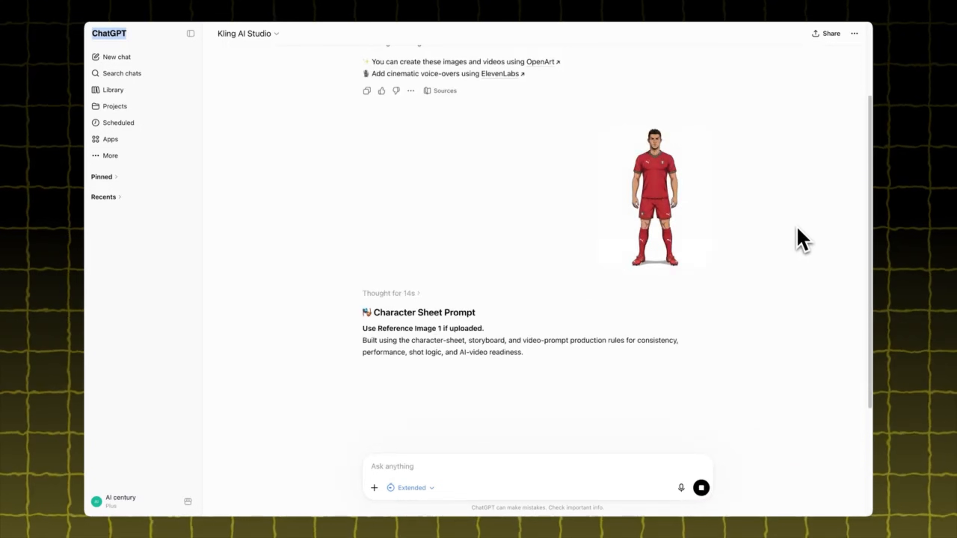
Step: Copy the generated character sheet prompt and open the Create Image tool in OpenArt
scroll(798, 228, "down", 6)
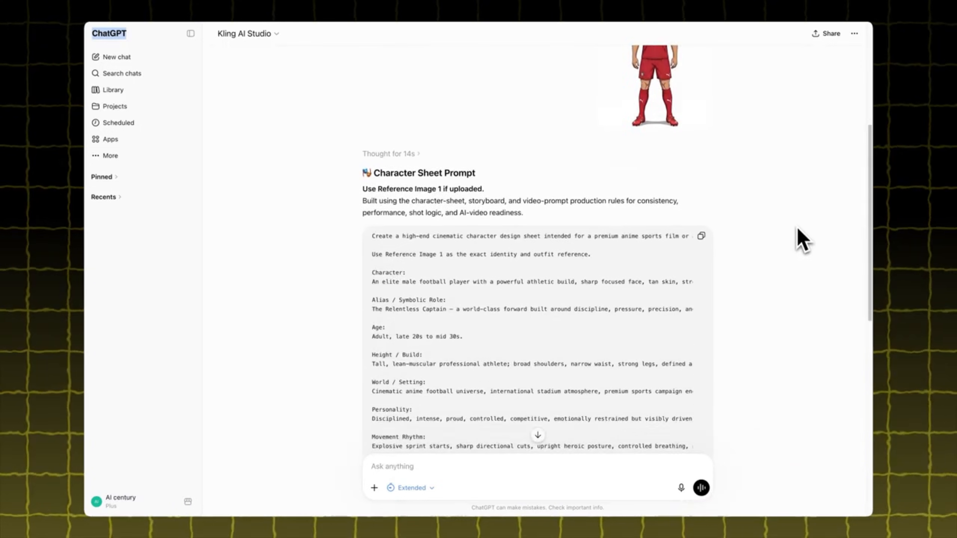
left_click(701, 118)
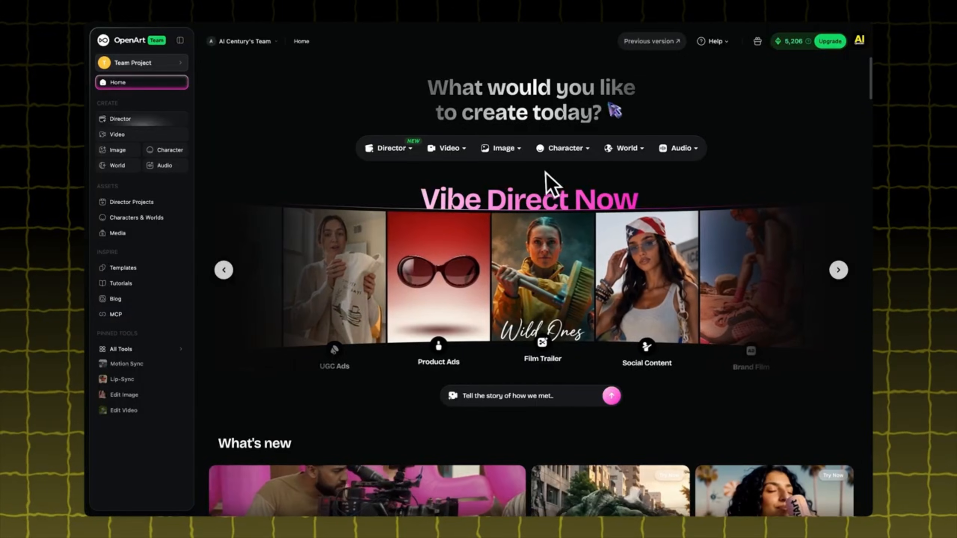
left_click(520, 150)
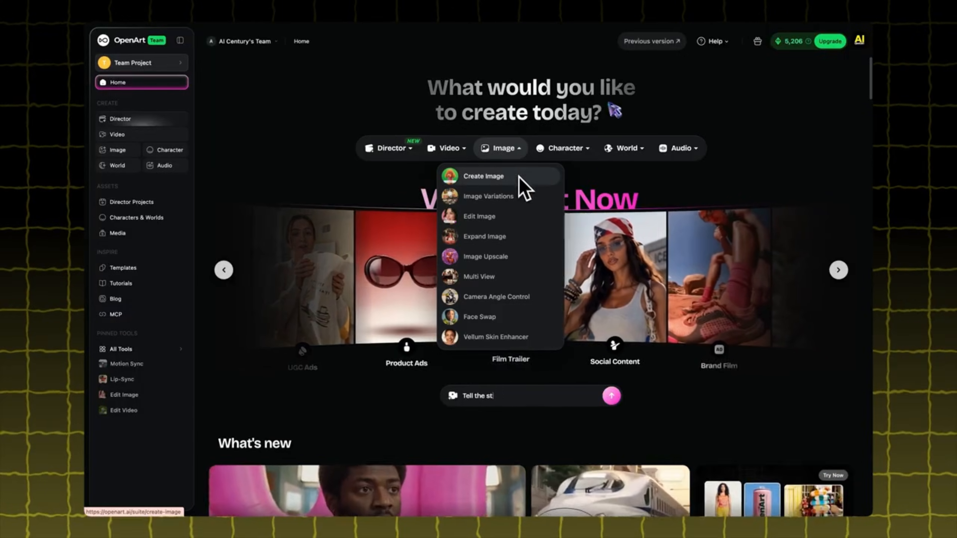
left_click(518, 176)
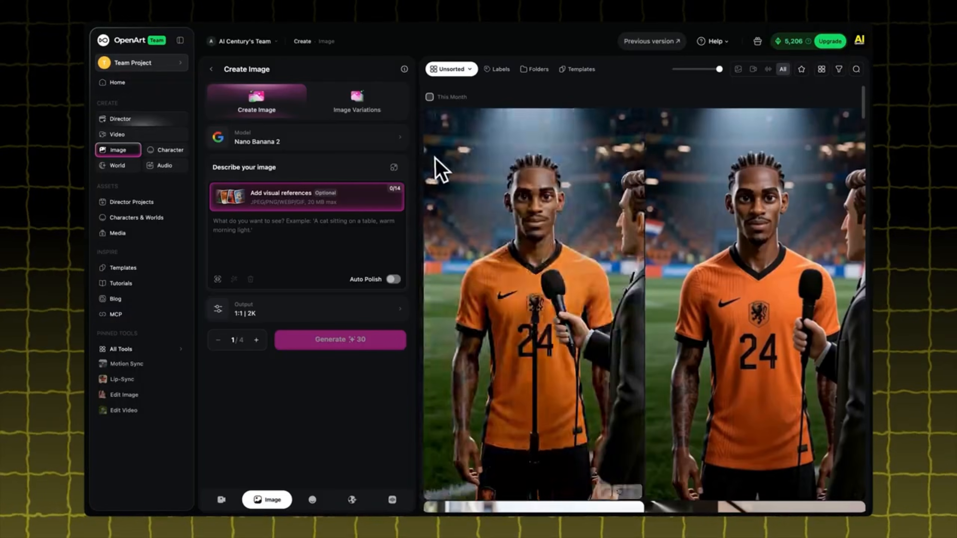
Step: Choose the GPT Image 2 model, add the red-kit footballer image as visual reference, and paste the character sheet prompt
left_click(367, 144)
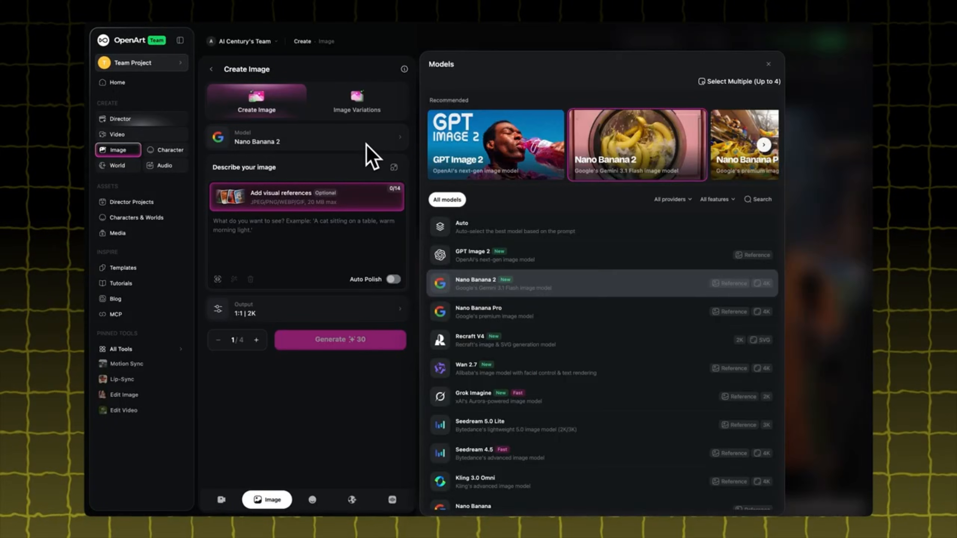
left_click(488, 166)
left_click(248, 204)
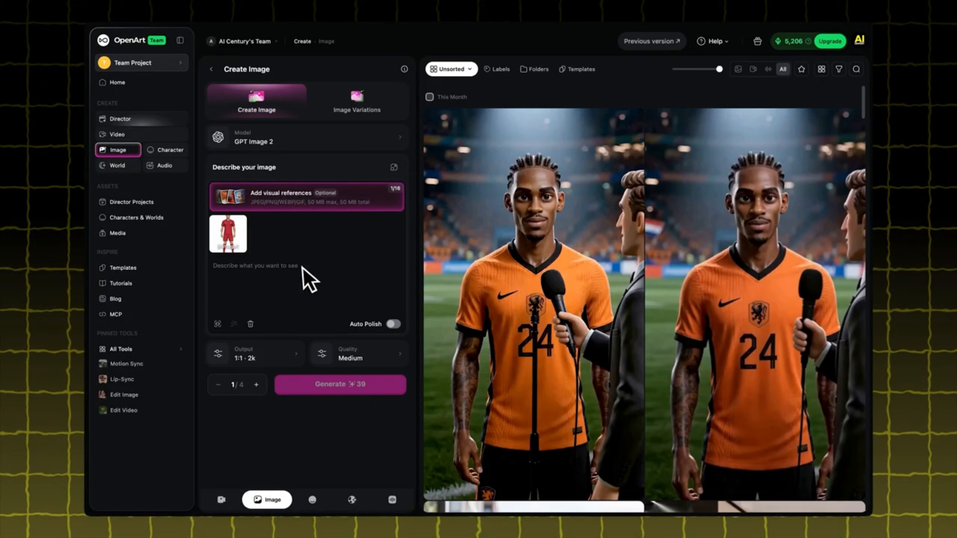
left_click(256, 271)
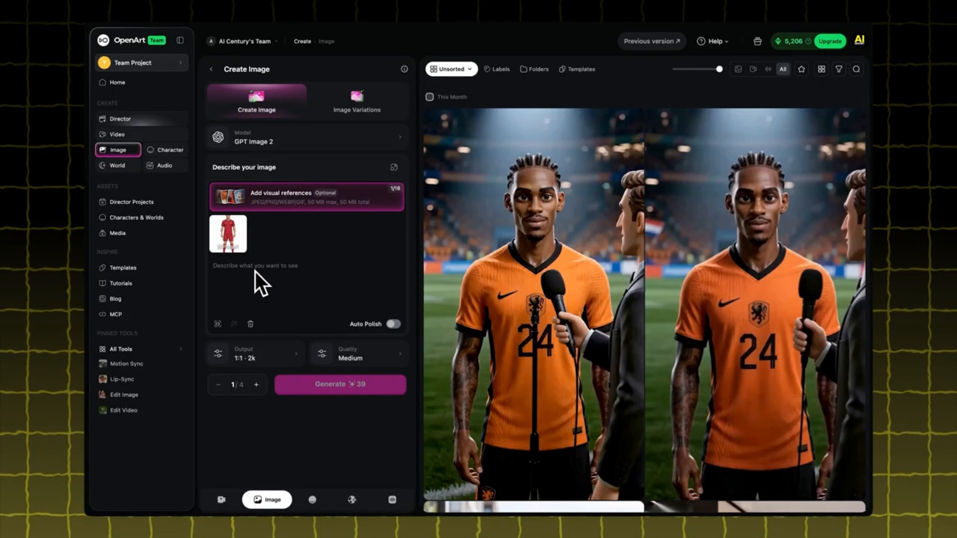
key("ctrl+v")
Step: Set the output to a 16:9 aspect ratio and High quality, and generate the character sheet
left_click(293, 440)
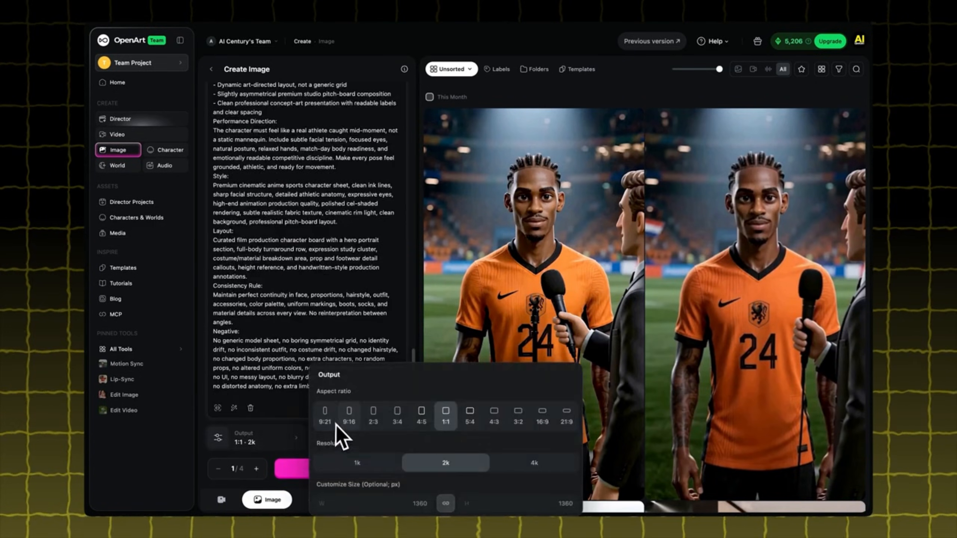
left_click(540, 419)
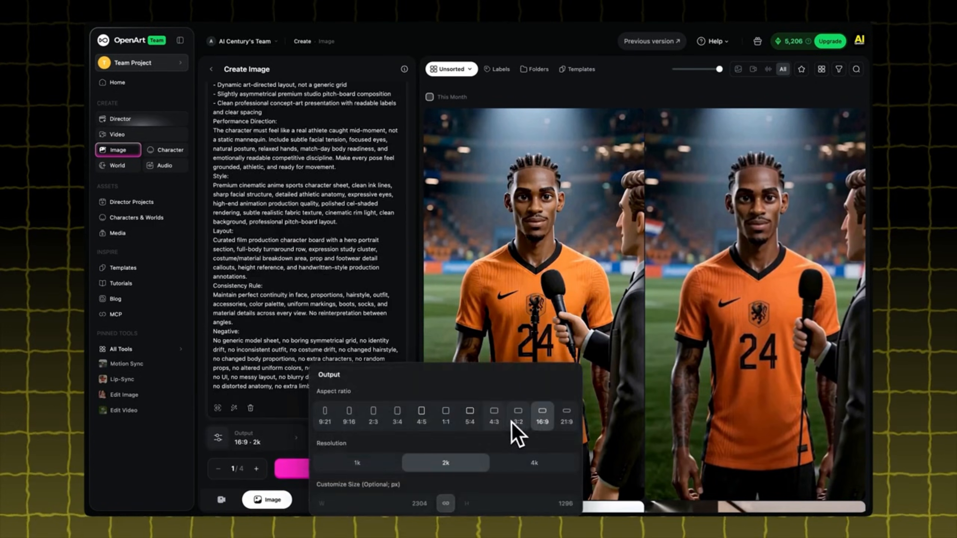
left_click(285, 440)
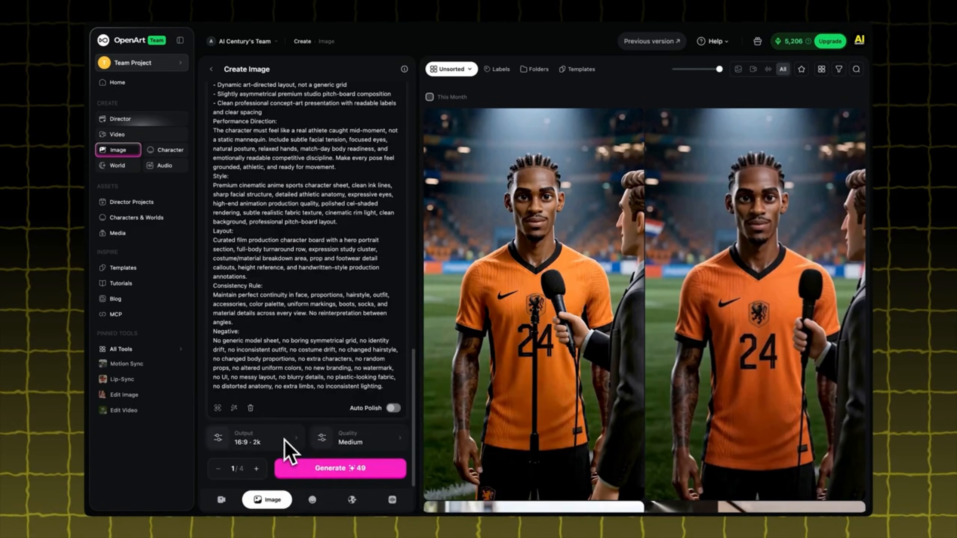
left_click(380, 448)
left_click(631, 484)
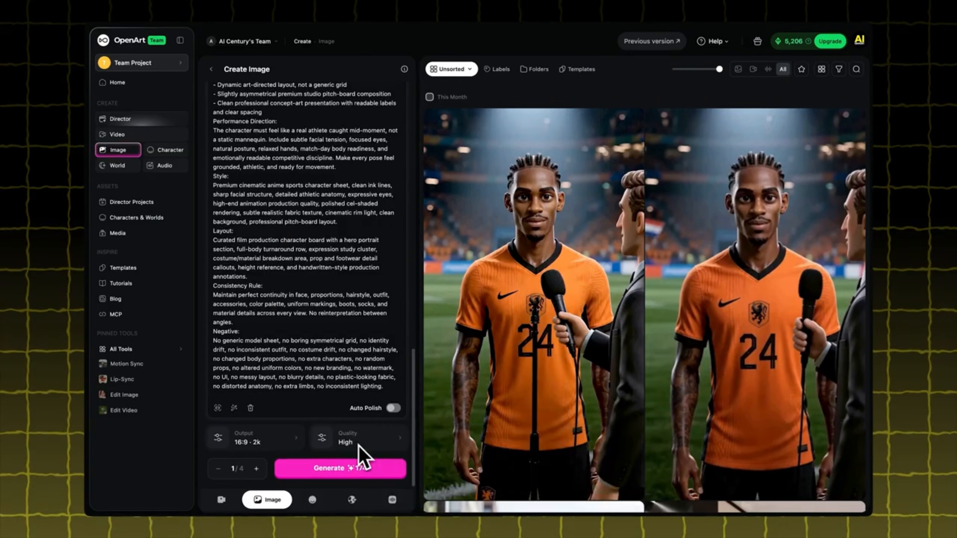
left_click(386, 469)
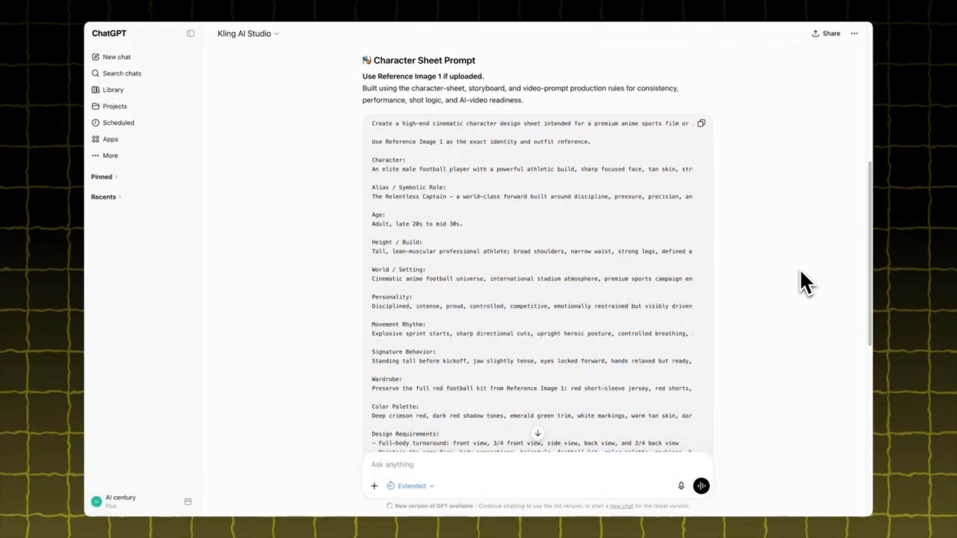
Step: Copy the written request for a 15-second, 12-shot penalty storyboard into the ChatGPT conversation, attach the character sheet image, and send it
scroll(800, 272, "down", 10)
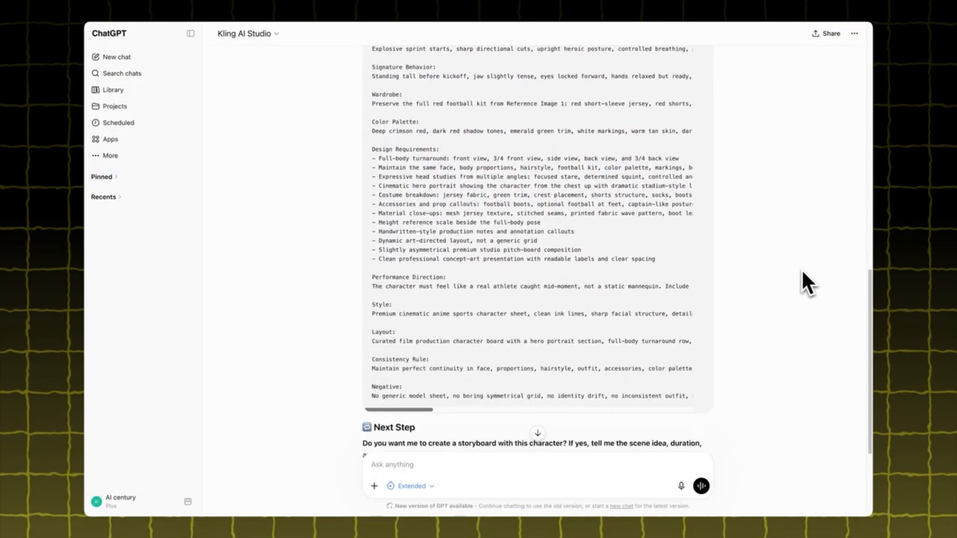
scroll(802, 273, "down", 4)
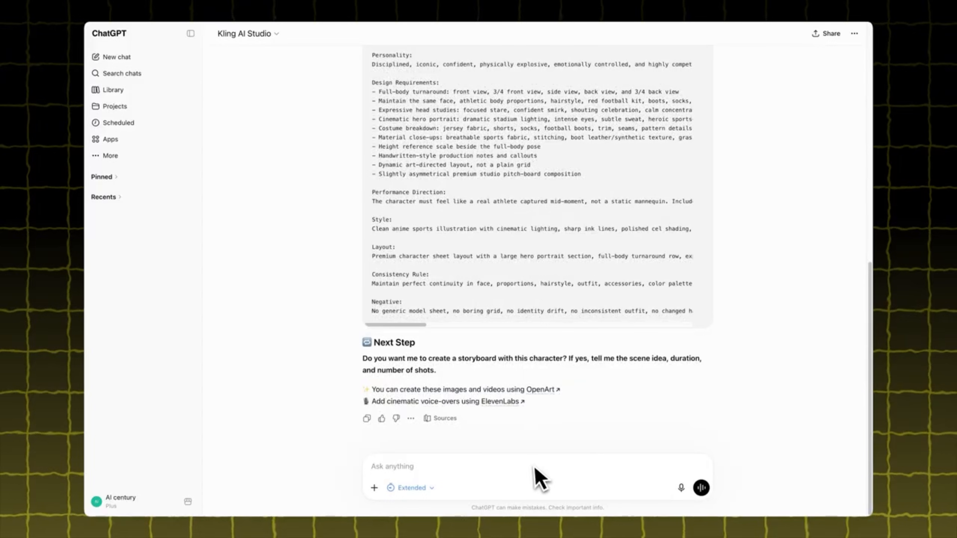
left_click(498, 469)
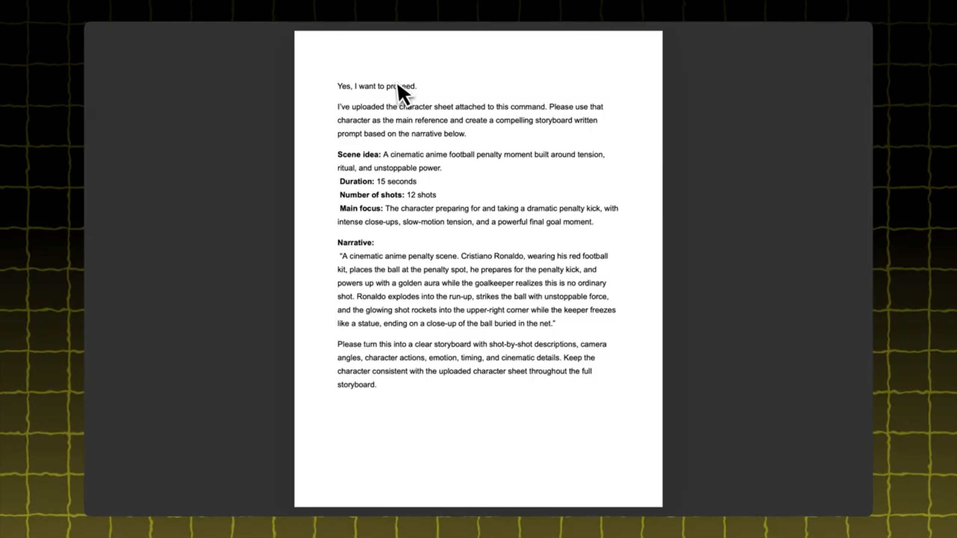
left_click_drag(340, 87, 401, 394)
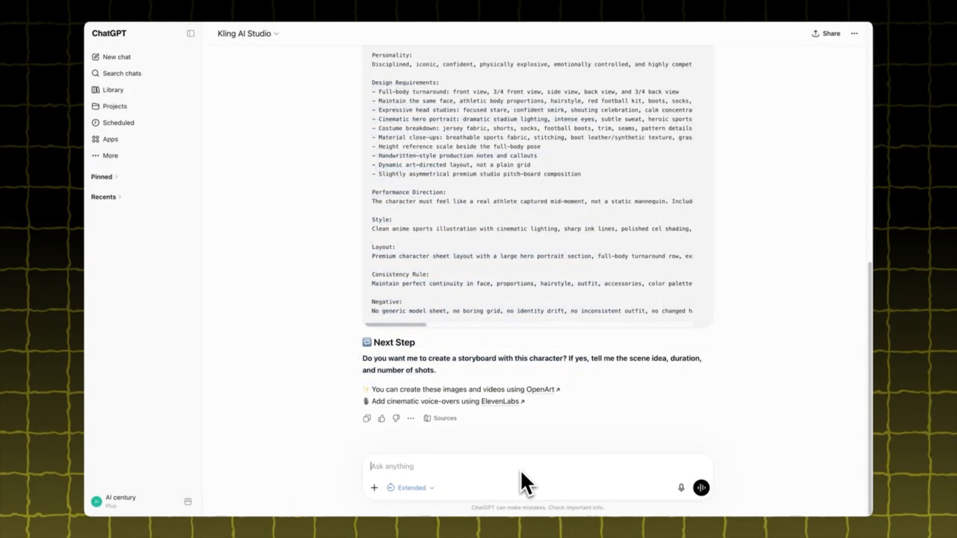
key("super+v")
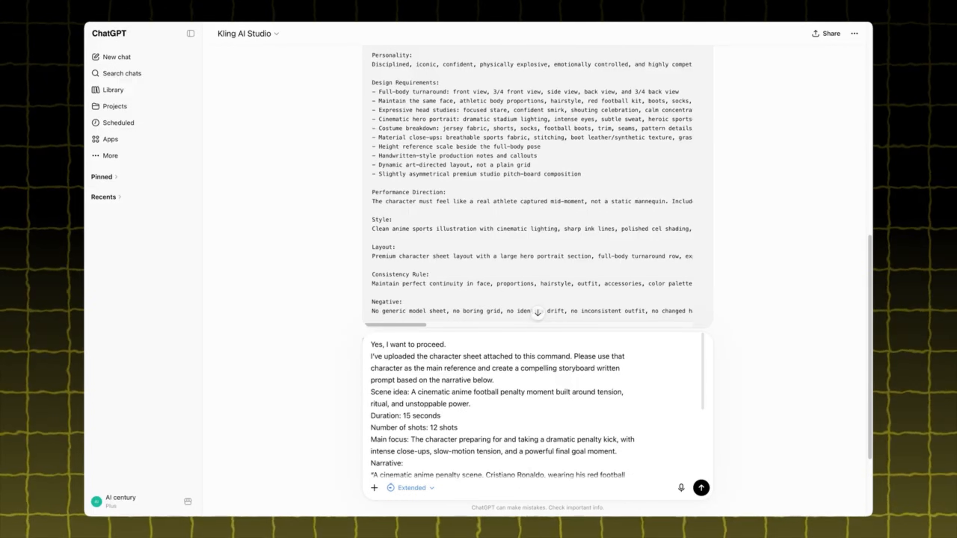
left_click_drag(769, 274, 489, 301)
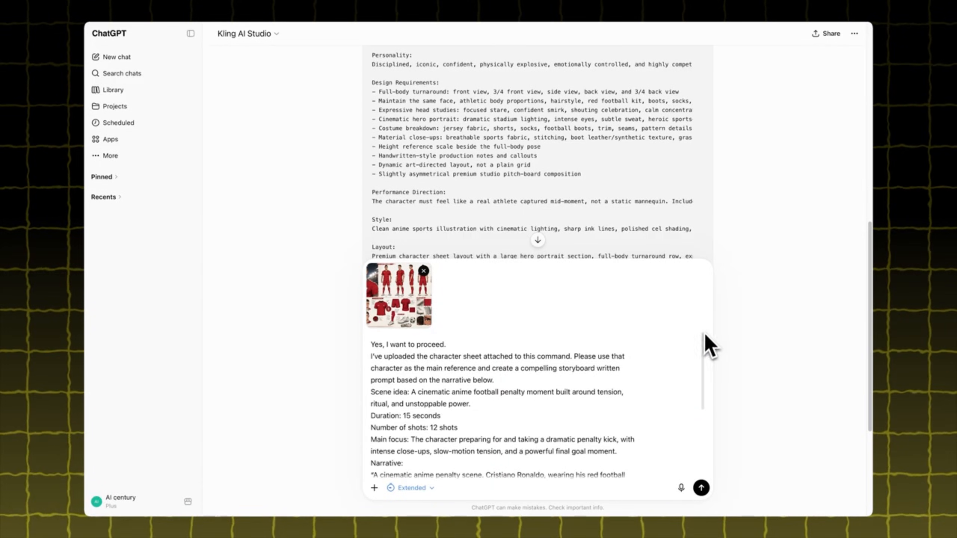
left_click(702, 488)
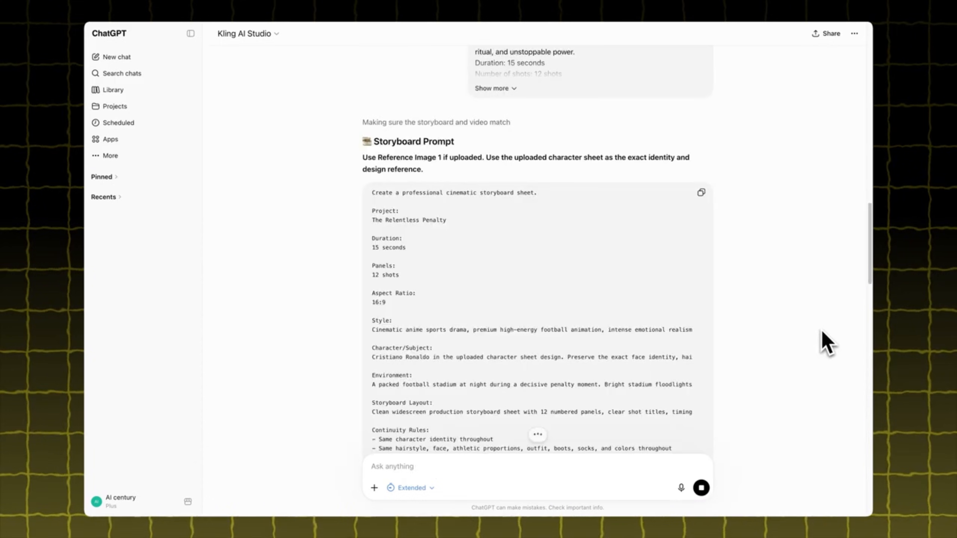
Step: Switch to OpenArt and clear the character sheet prompt and the footballer reference from the image form
scroll(807, 280, "down", 2)
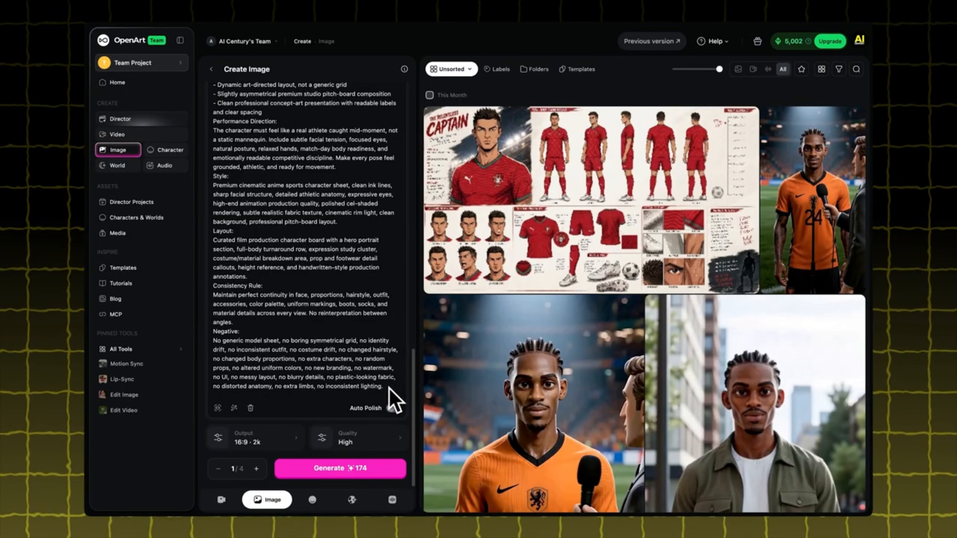
left_click_drag(395, 398, 211, 227)
key("BackSpace")
mouse_move(218, 228)
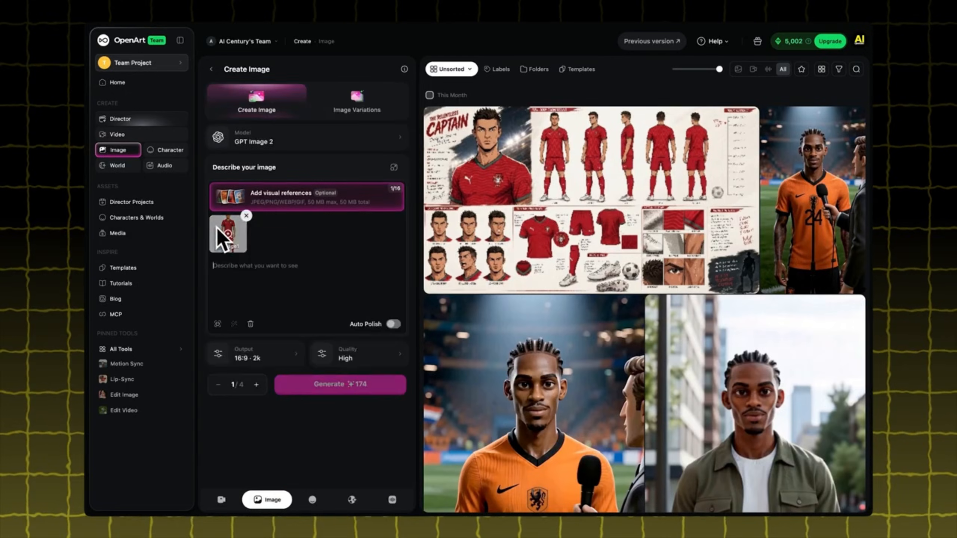
left_click(247, 218)
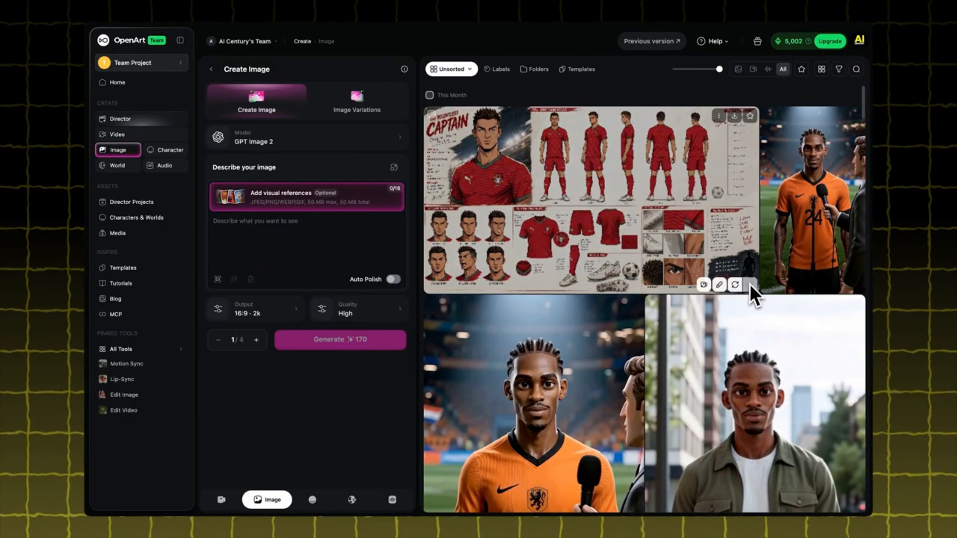
Step: Use the generated character sheet as visual reference, paste the storyboard prompt, and generate the storyboard sheet
left_click(750, 285)
left_click(728, 349)
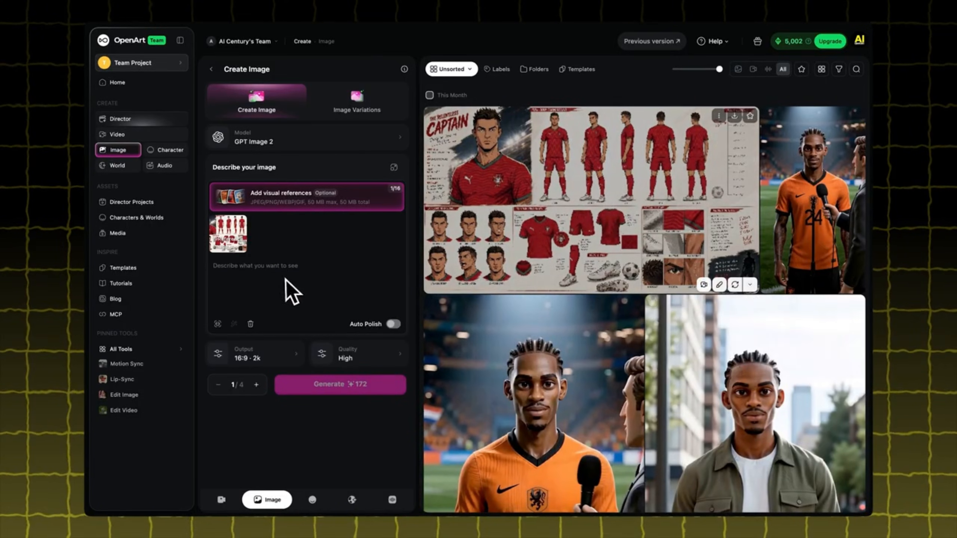
left_click(228, 271)
key("ctrl+v")
scroll(417, 380, "down", 5)
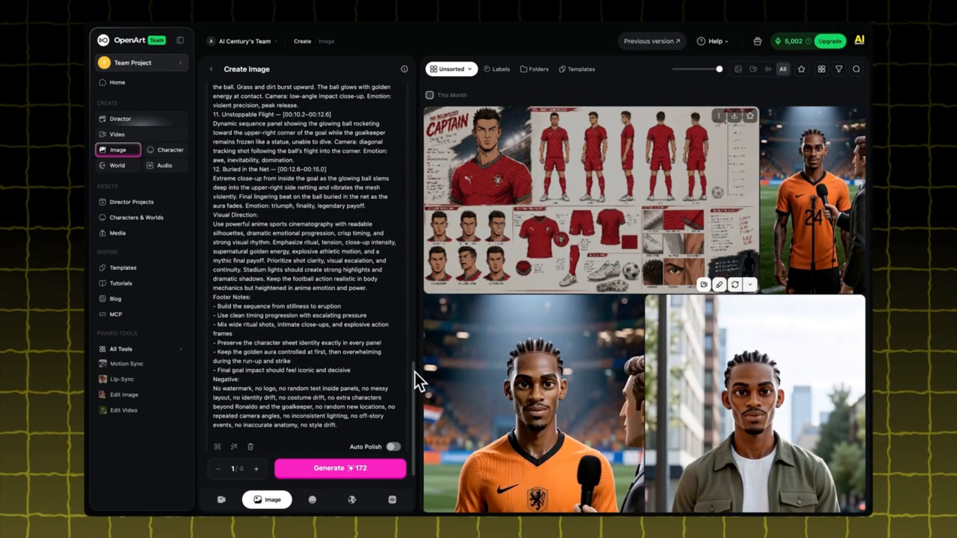
left_click(392, 467)
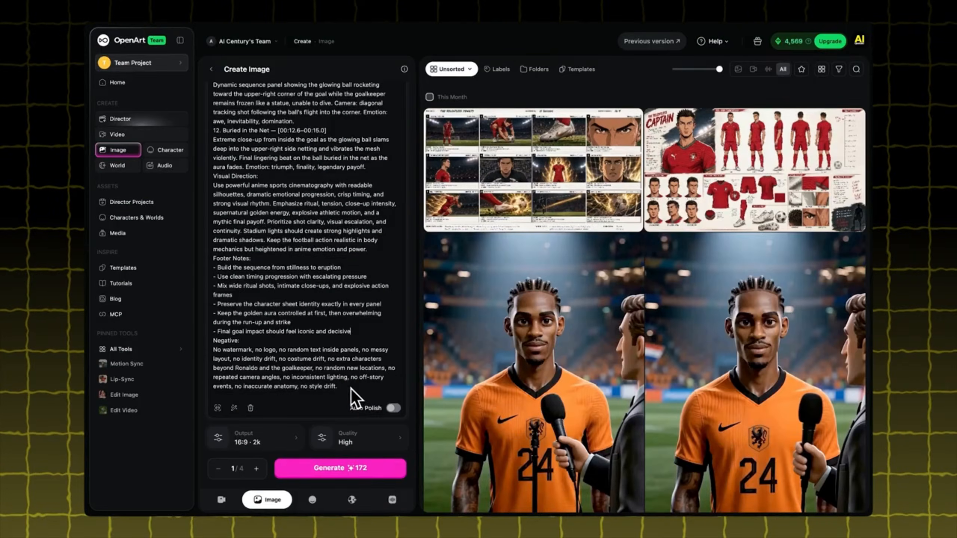
Step: Remove the storyboard prompt and the character sheet reference from the image form
left_click_drag(356, 396, 218, 123)
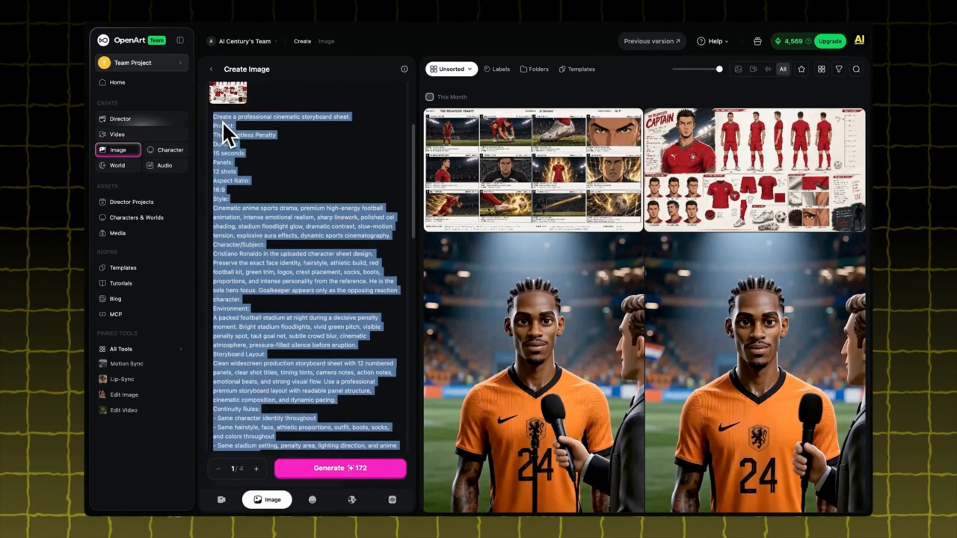
key("BackSpace")
left_click(246, 216)
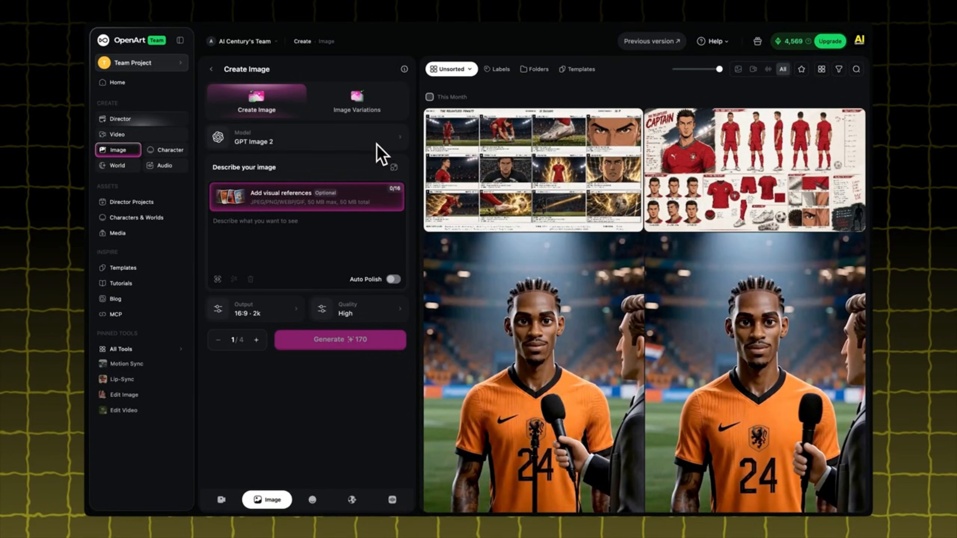
Step: Generate Shot 1 with Nano Banana 2 as a standalone 16:9 cinematic anime image without text or borders, using the storyboard sheet as visual reference
left_click(376, 145)
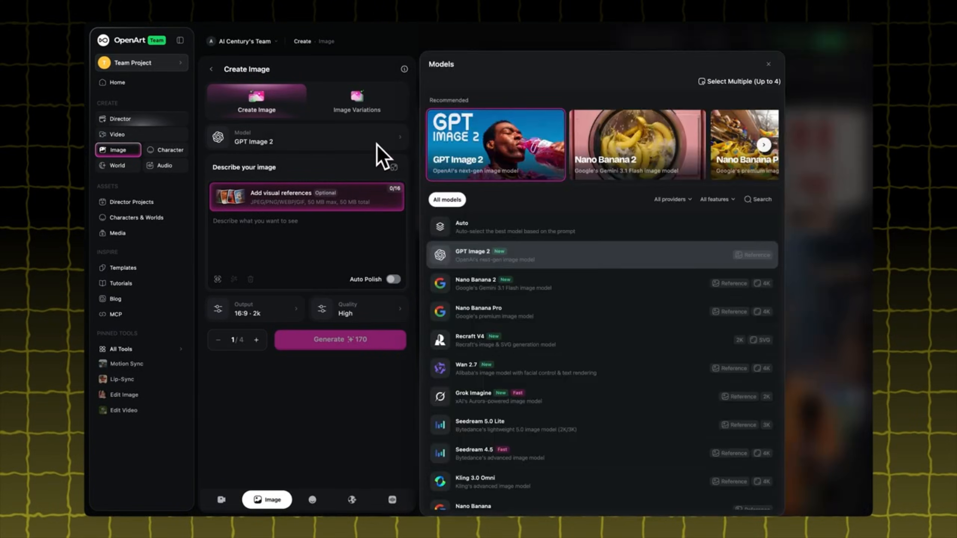
left_click(491, 284)
left_click_drag(684, 285, 286, 241)
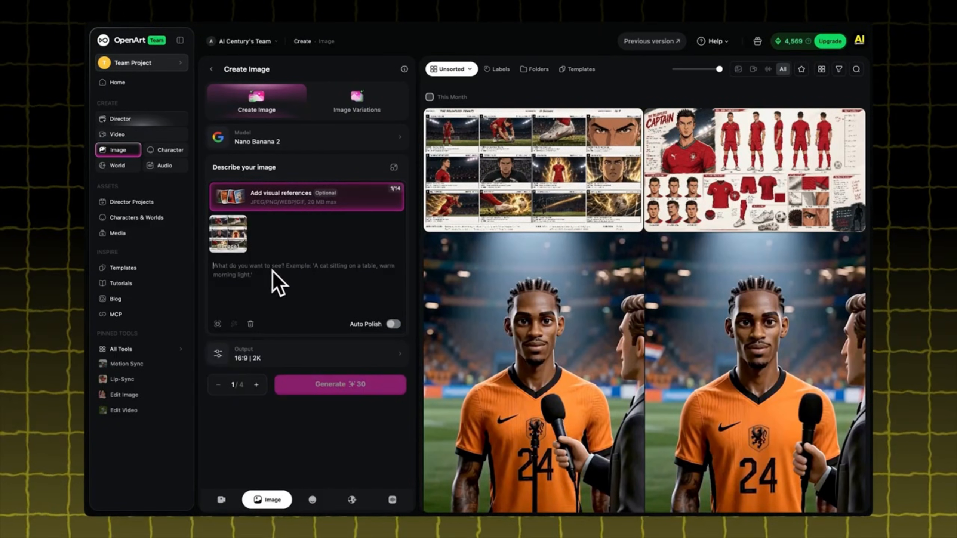
type("Generate [Shot 1] as a standalone 16:9 cinematic anime image based on Shot 1 from the provided storyboard. Use the uploaded character sheet for consistency. No text, no borders.")
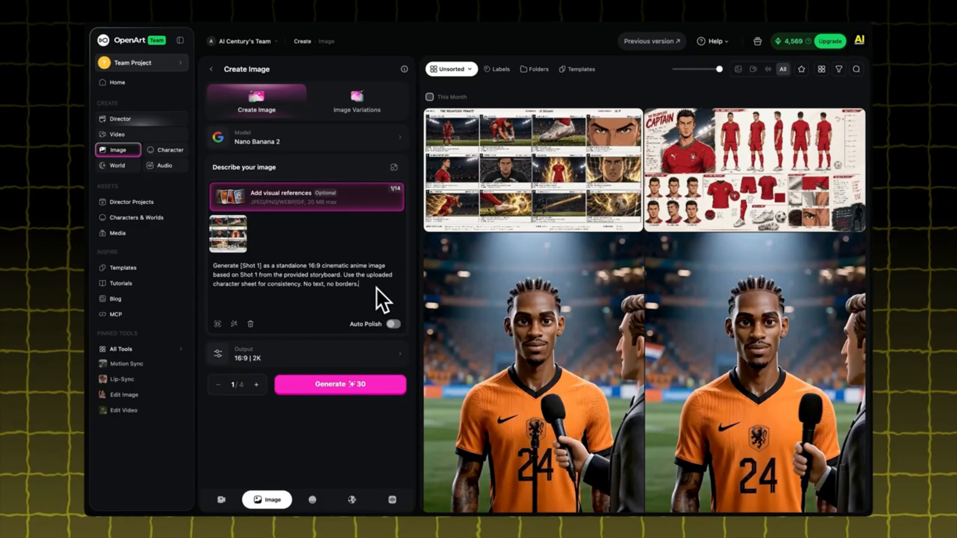
left_click(377, 385)
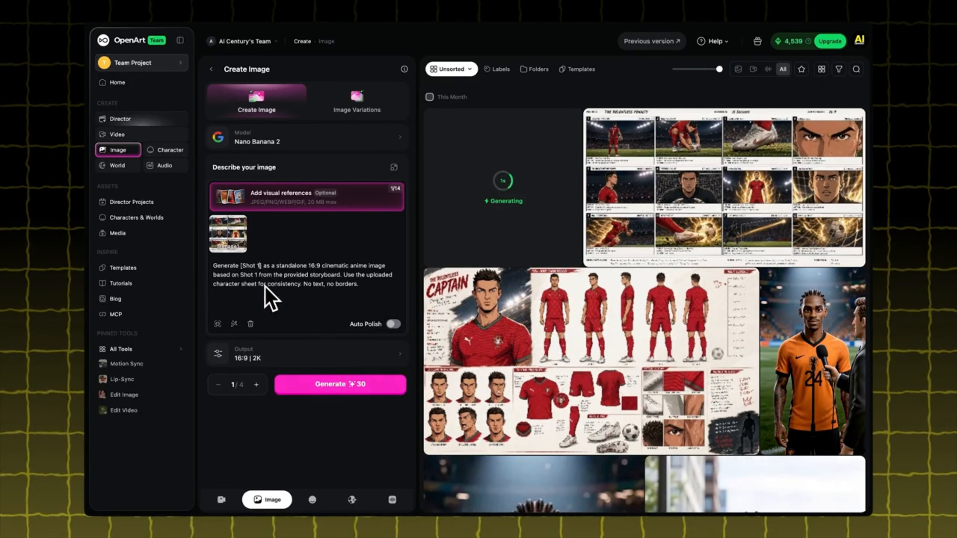
Step: Change both shot references in the image prompt to Shot 2 and generate that image with the same storyboard reference
key("BackSpace")
type("2")
key("Down")
key("BackSpace")
type("2")
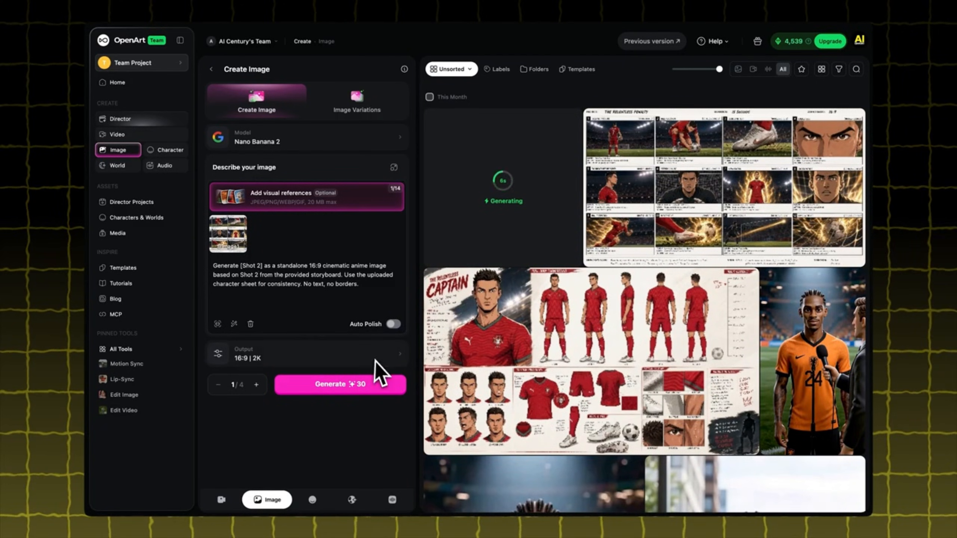
left_click(391, 386)
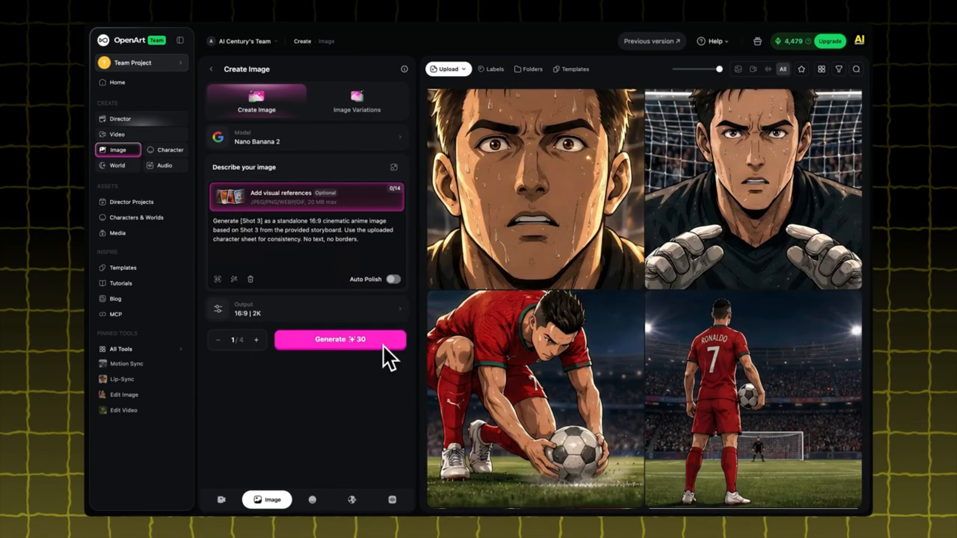
Step: Examine the generated shot images one by one at full size, starting with the player's rear view facing the goal
left_click(760, 361)
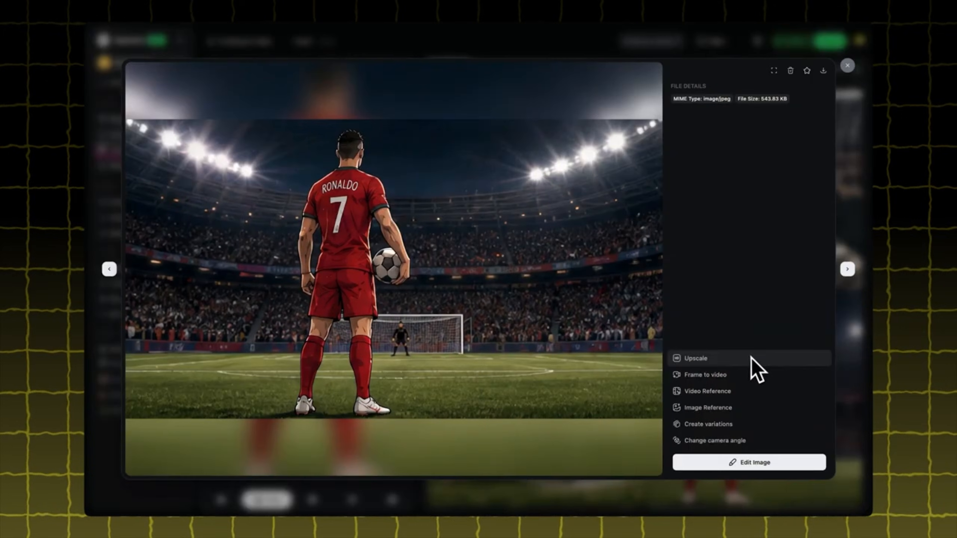
key("Right")
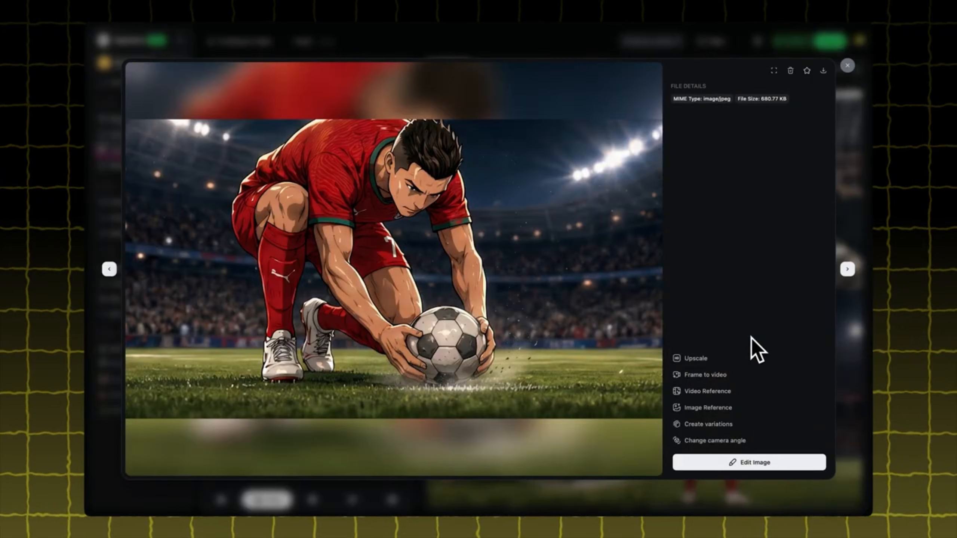
key("Right")
key("Right")
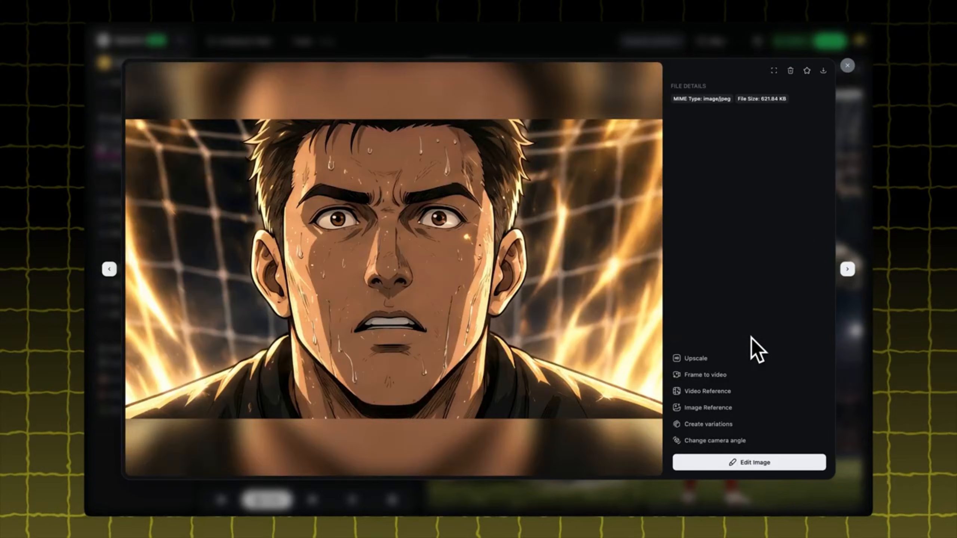
key("Right")
key("Right")
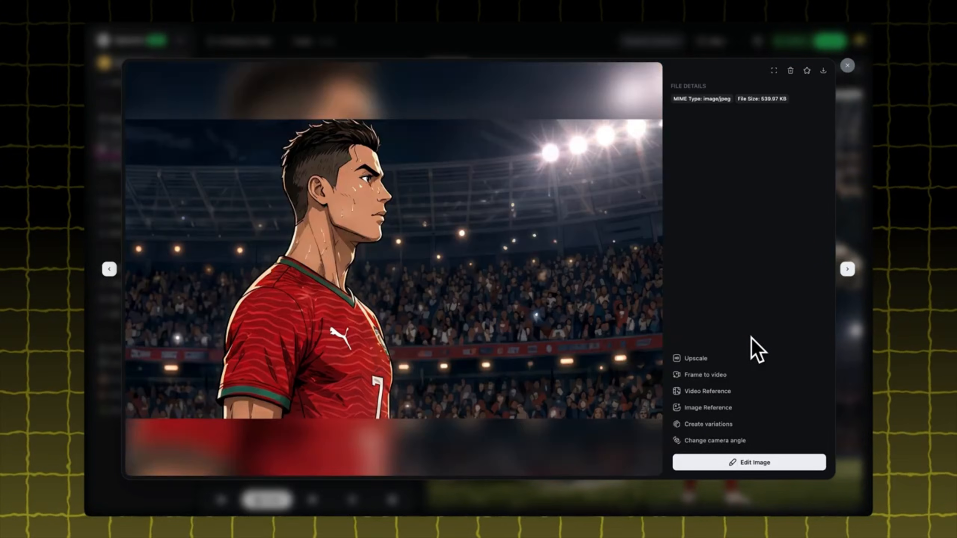
key("Right")
key("Right")
key("Right")
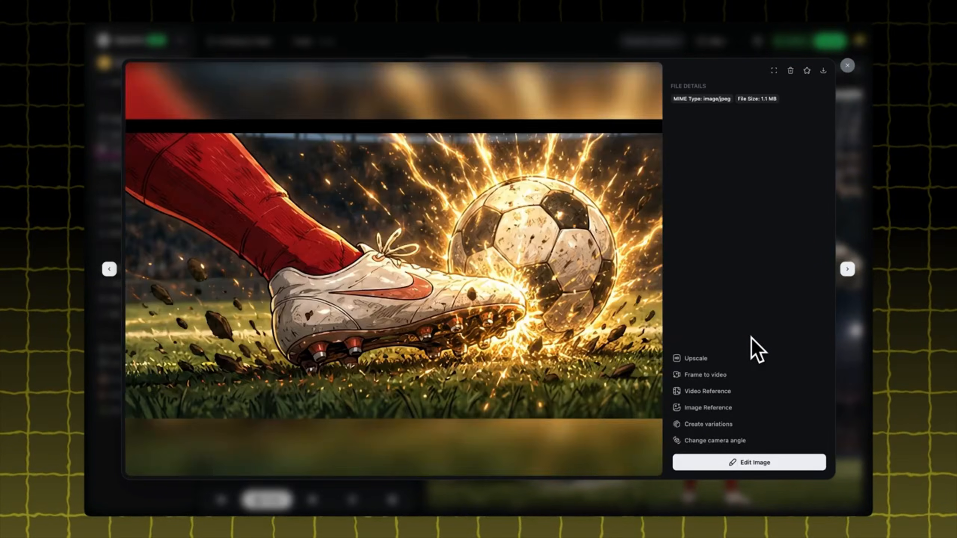
key("Right")
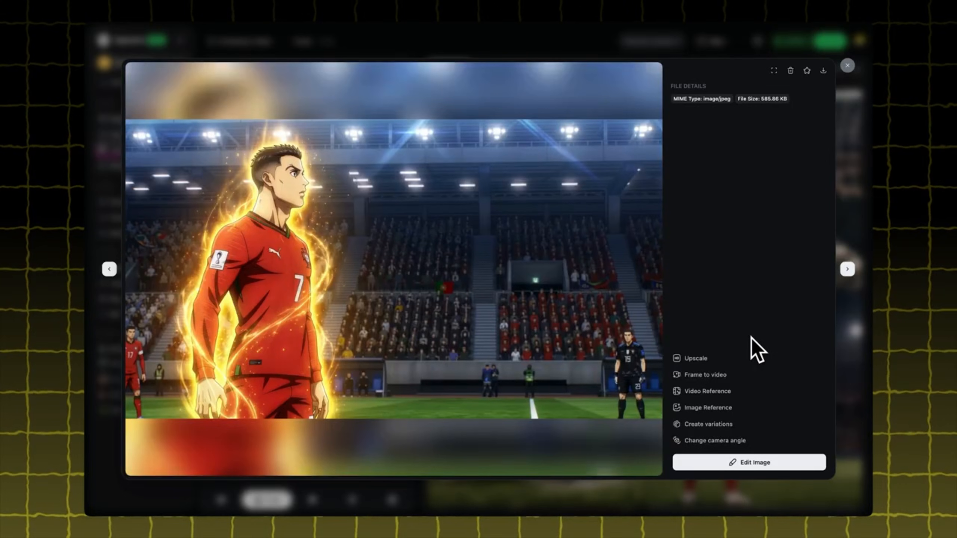
key("Right")
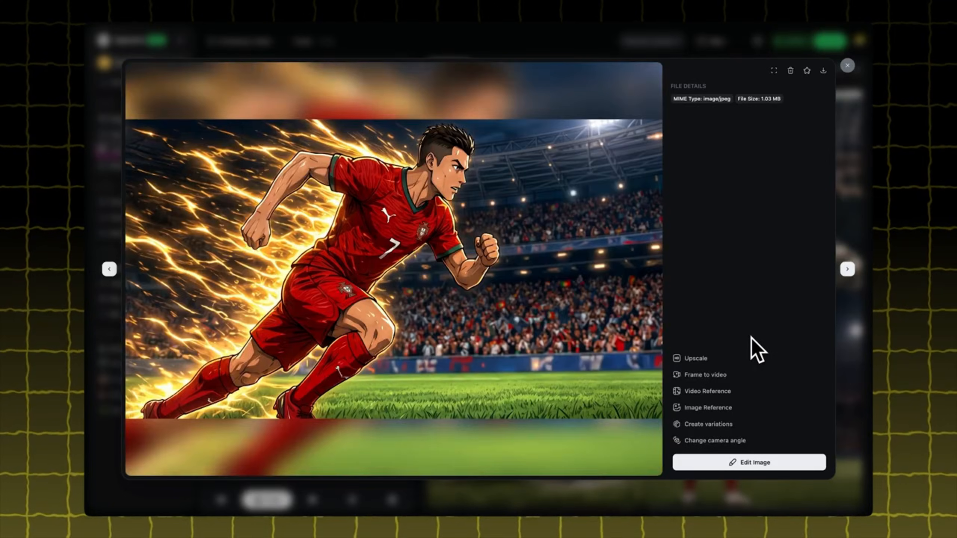
key("Left")
key("Left")
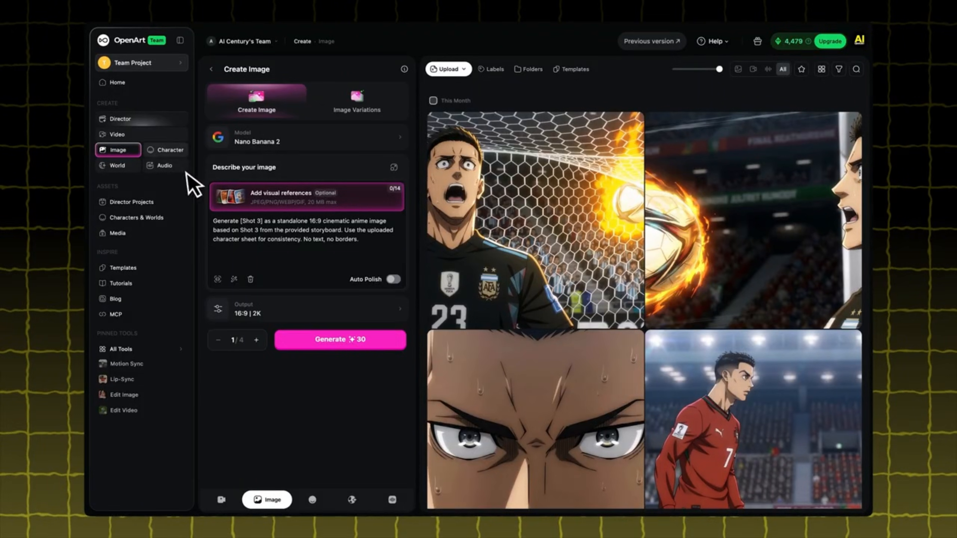
Step: Set up video creation in Text with Reference mode, adding the storyboard collage and seven shot images from Uploads as visual references
left_click(121, 136)
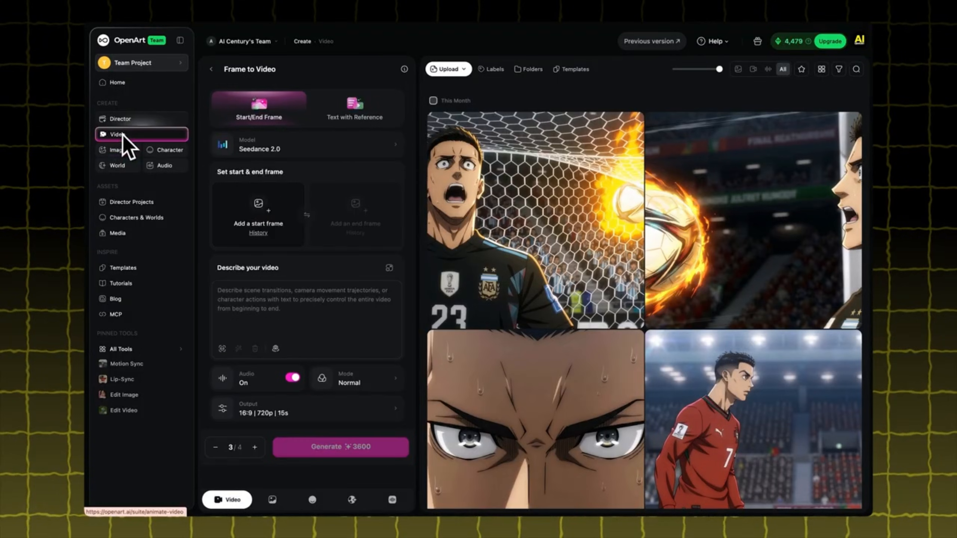
left_click(365, 118)
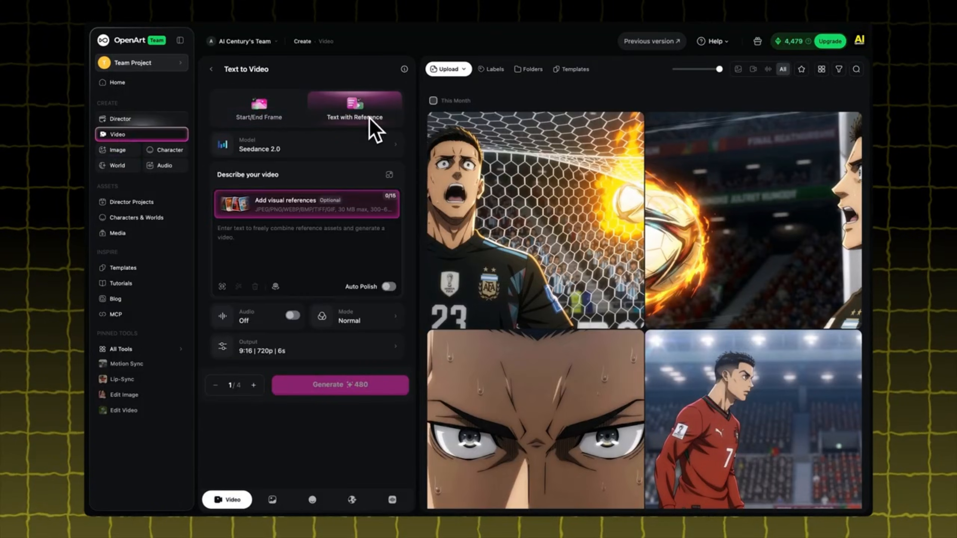
left_click(277, 208)
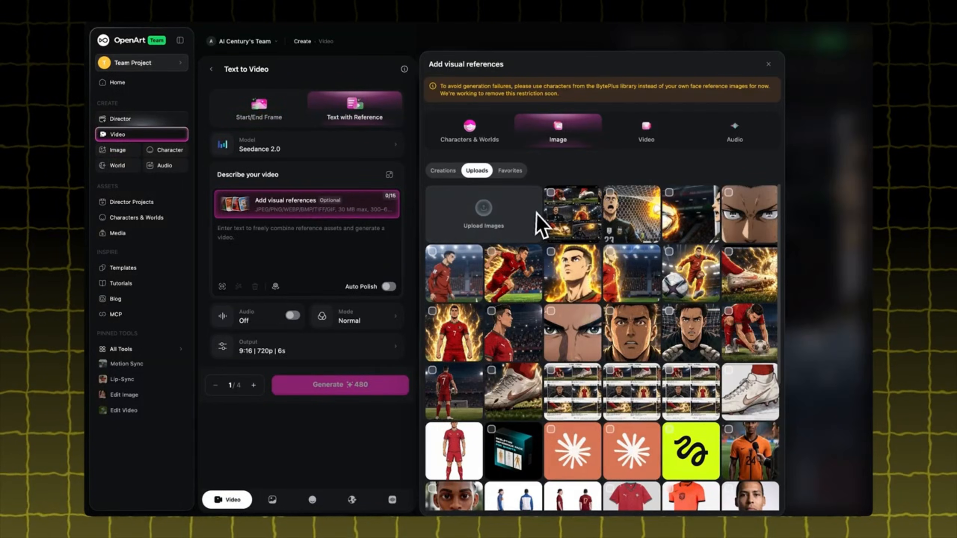
left_click(561, 220)
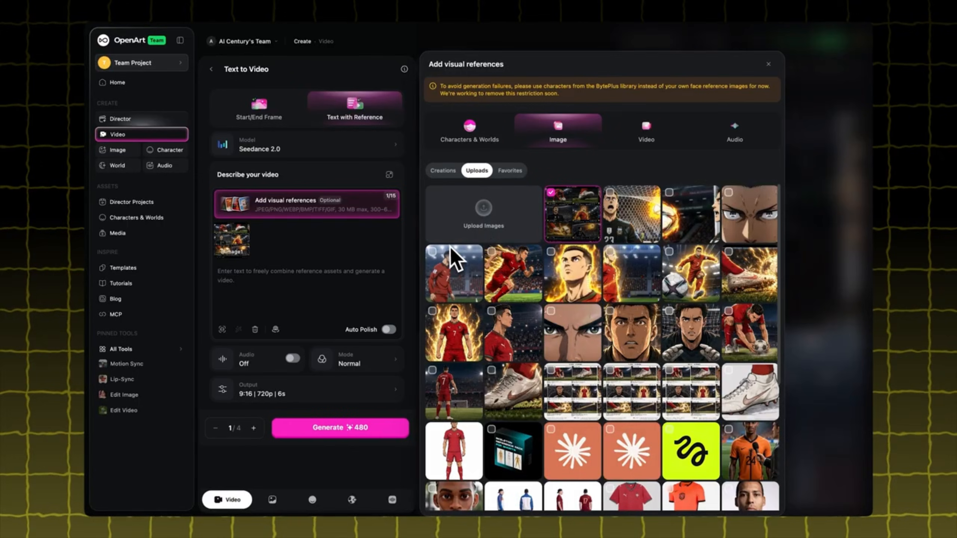
left_click(453, 270)
left_click(572, 270)
left_click(631, 270)
left_click(674, 269)
left_click(750, 215)
left_click(690, 215)
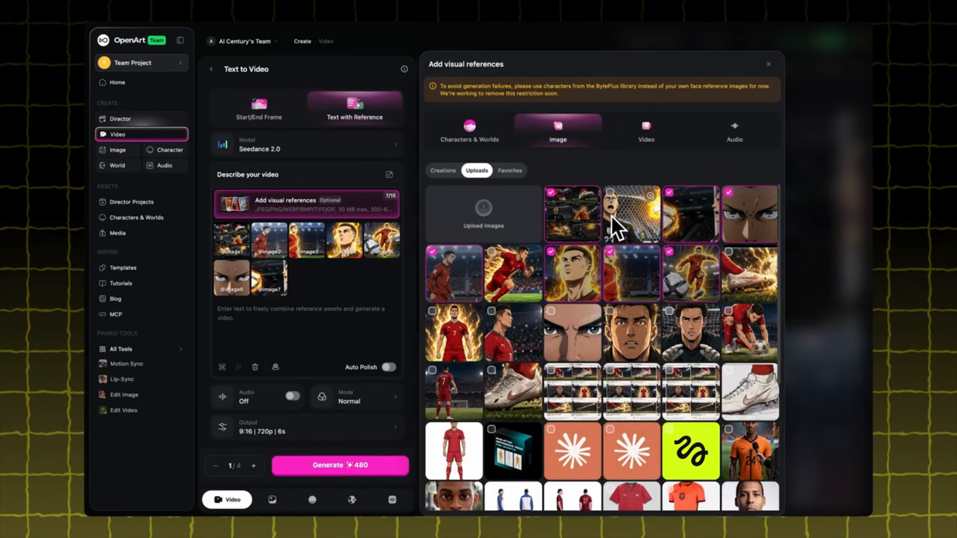
left_click(613, 217)
key("Escape")
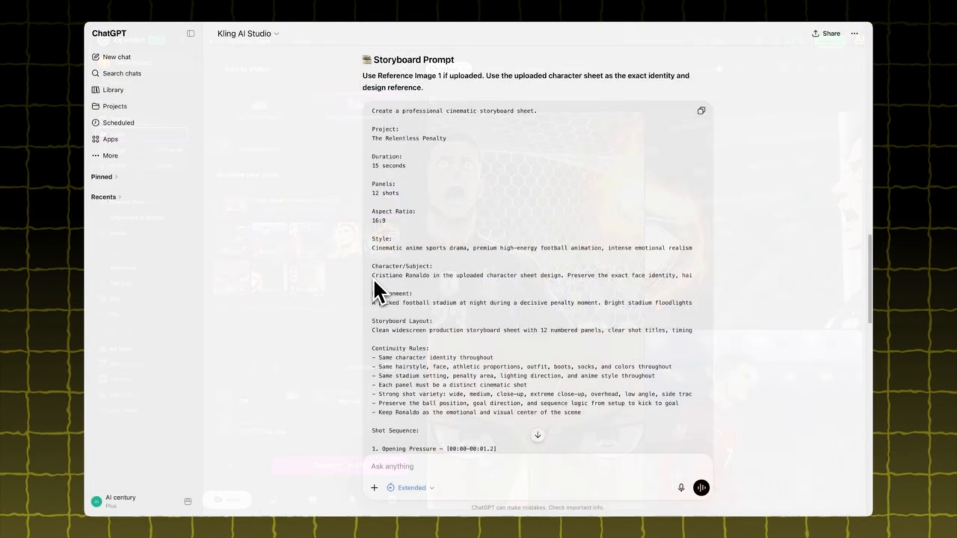
Step: Copy the 15-second cinematic anime football video prompt from ChatGPT and paste it into OpenArt's video description
scroll(375, 283, "down", 15)
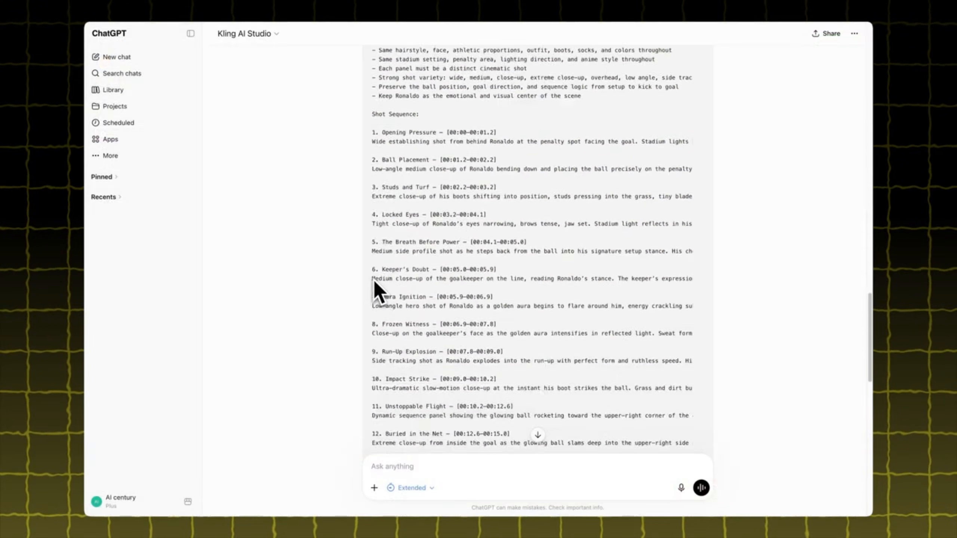
scroll(377, 290, "down", 3)
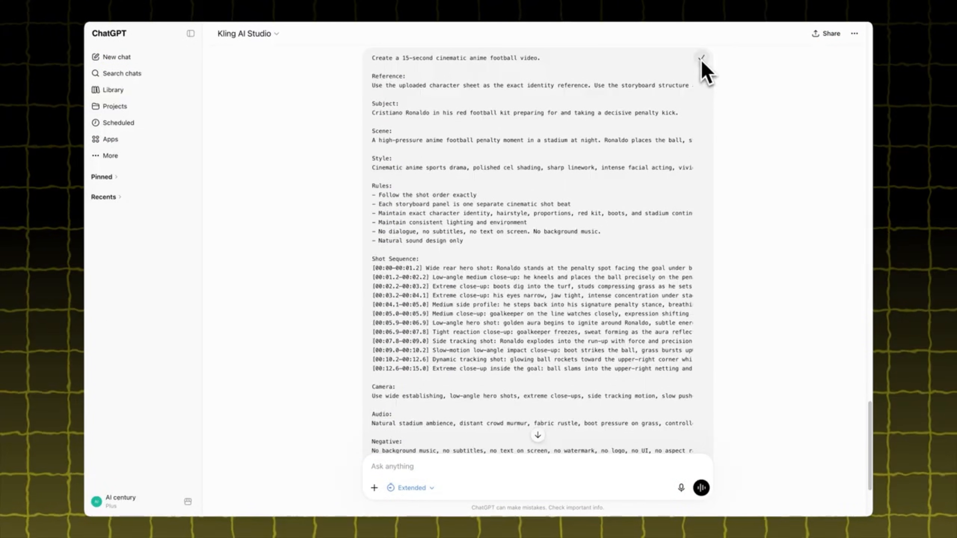
key("ctrl+Tab")
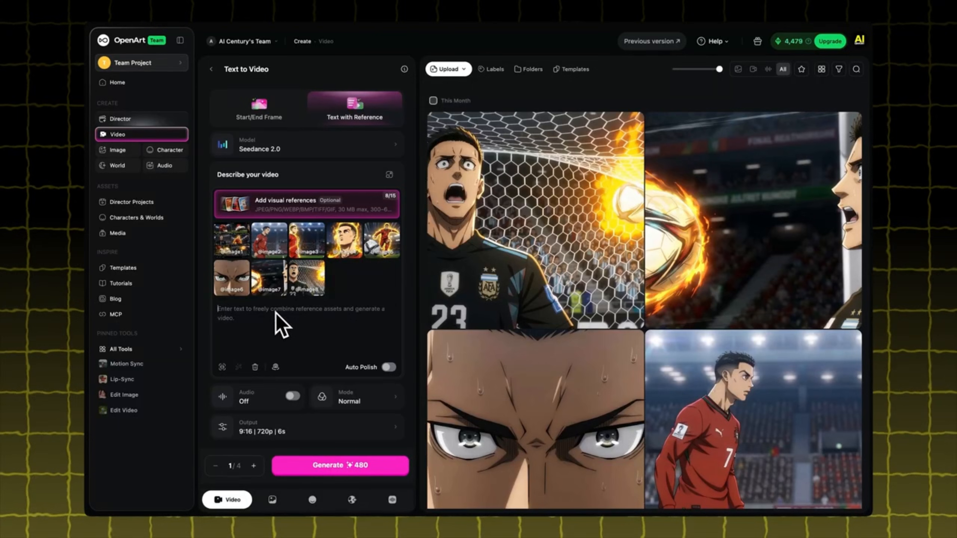
key("ctrl+v")
scroll(412, 322, "down", 5)
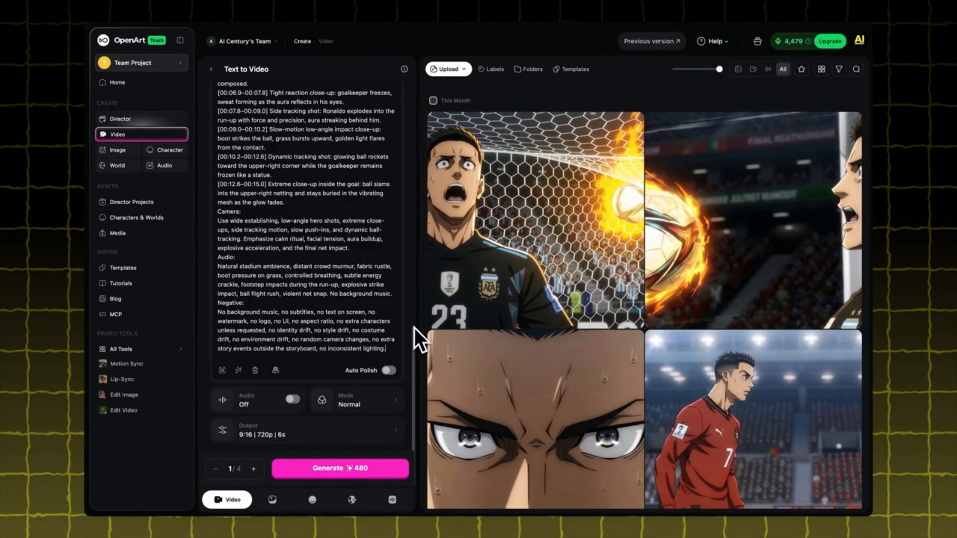
Step: Set the video output duration to 15s and open the clip of the player holding the ball
left_click(346, 430)
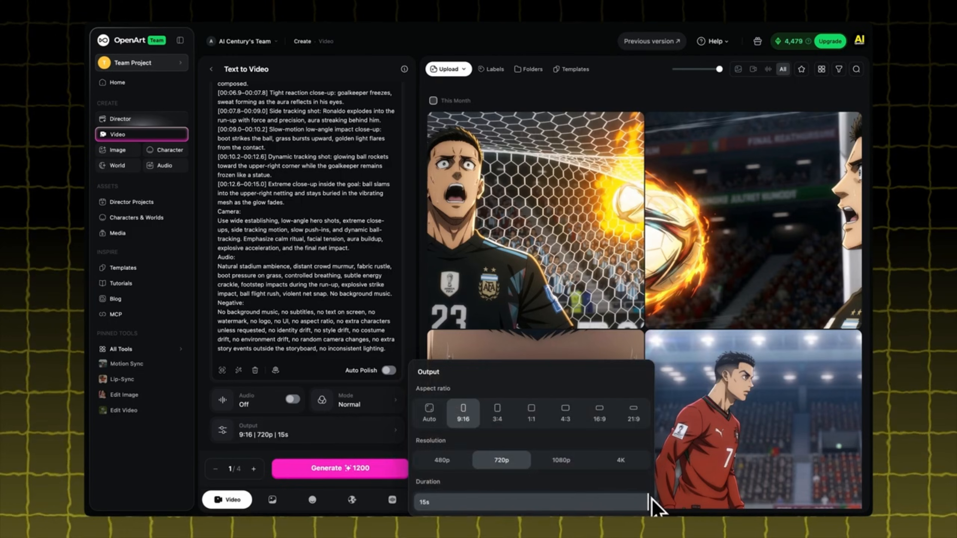
left_click(357, 433)
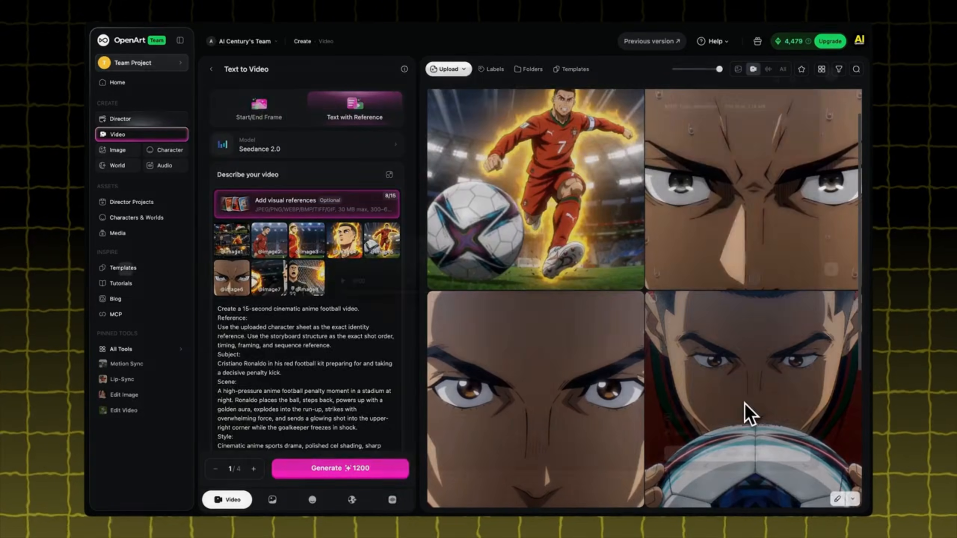
left_click(744, 409)
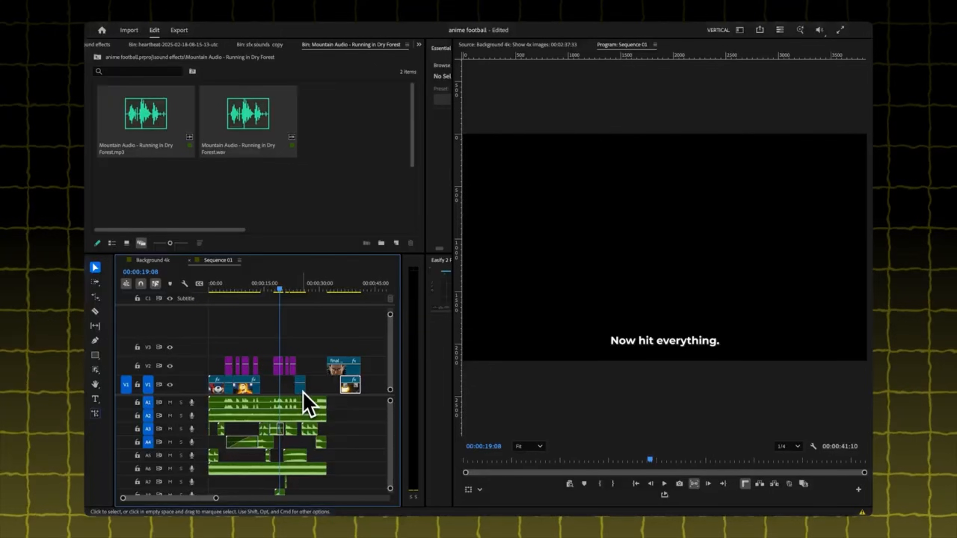
Step: Switch to Premiere Pro and move the two remaining video clips into the gaps on track V1 of Sequence 01
left_click_drag(303, 393, 279, 388)
left_click_drag(350, 393, 314, 389)
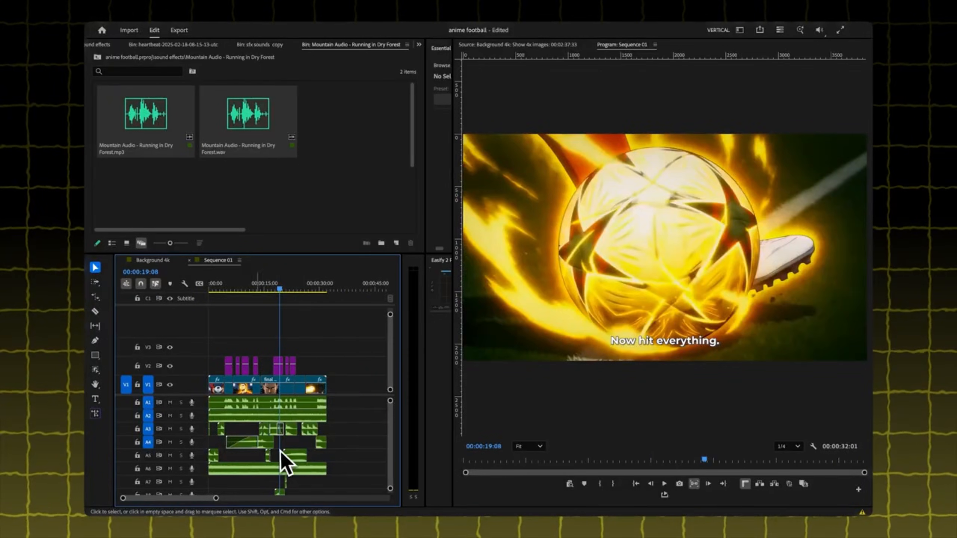
mouse_move(216, 498)
left_mouse_down()
mouse_move(187, 498)
mouse_move(210, 498)
left_mouse_up()
left_click_drag(270, 442, 268, 447)
left_click_drag(210, 498, 220, 498)
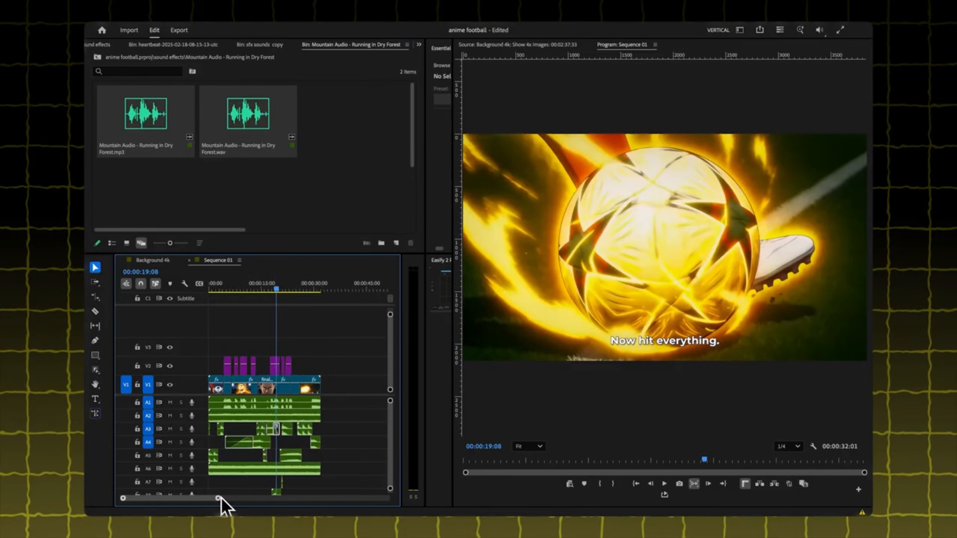
Step: Nest the subtitle clips on track V2 into a single sequence, keeping the default name
right_click(227, 371)
left_click(259, 277)
key("Return")
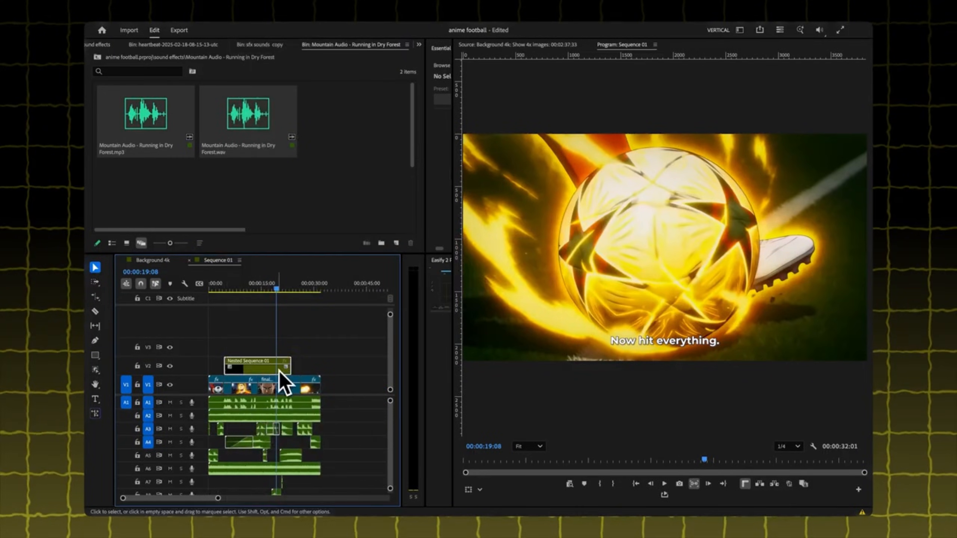
Step: Set the nested subtitle sequence's vertical position to 1030 in its Motion settings
left_click(420, 46)
left_click(445, 72)
left_click(229, 104)
type("1030")
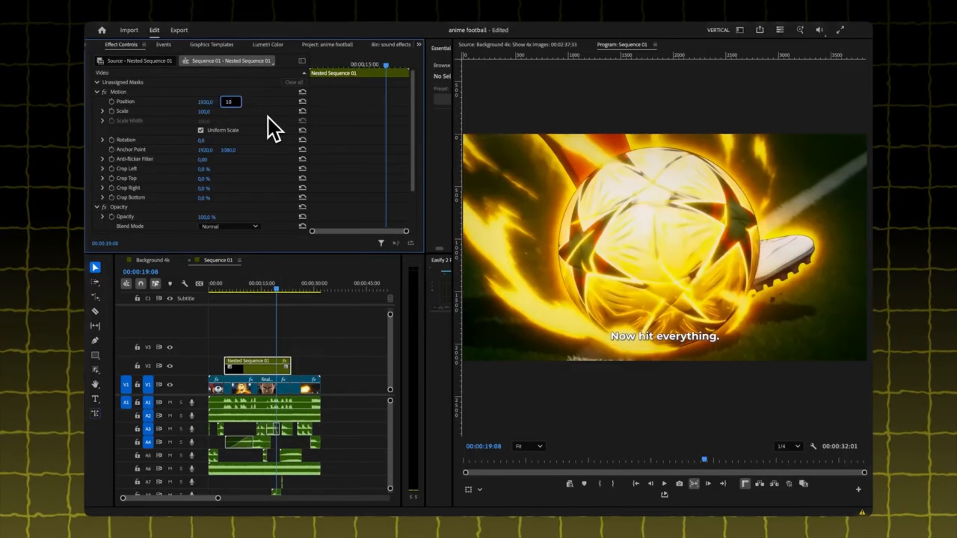
key("Return")
left_click(312, 340)
Step: Examine the opening video clips and layered audio in Sequence 01, returning the playhead to the start
left_click_drag(218, 498, 216, 497)
left_click_drag(214, 290, 218, 298)
left_click(219, 390)
left_click_drag(216, 498, 181, 498)
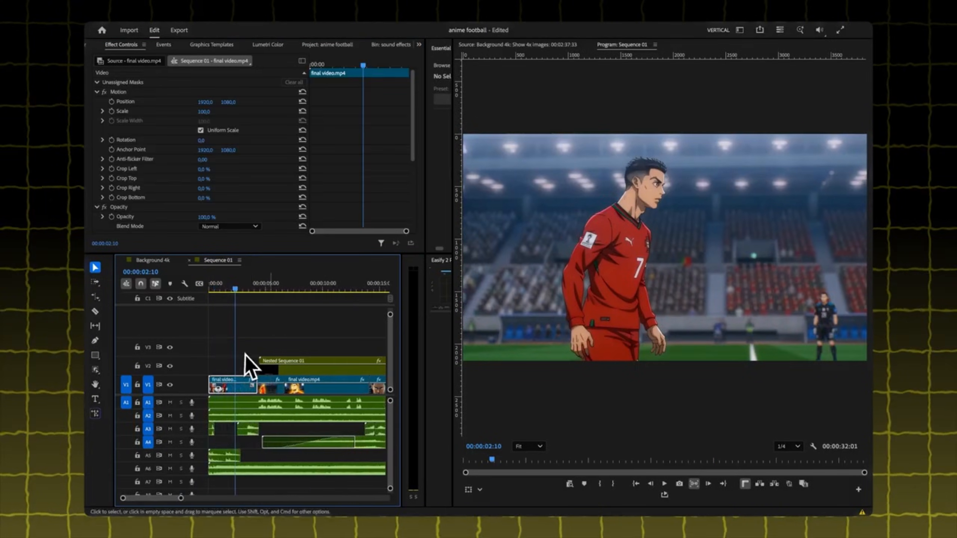
left_click_drag(241, 291, 248, 290)
left_click_drag(248, 434, 248, 433)
left_click(269, 431)
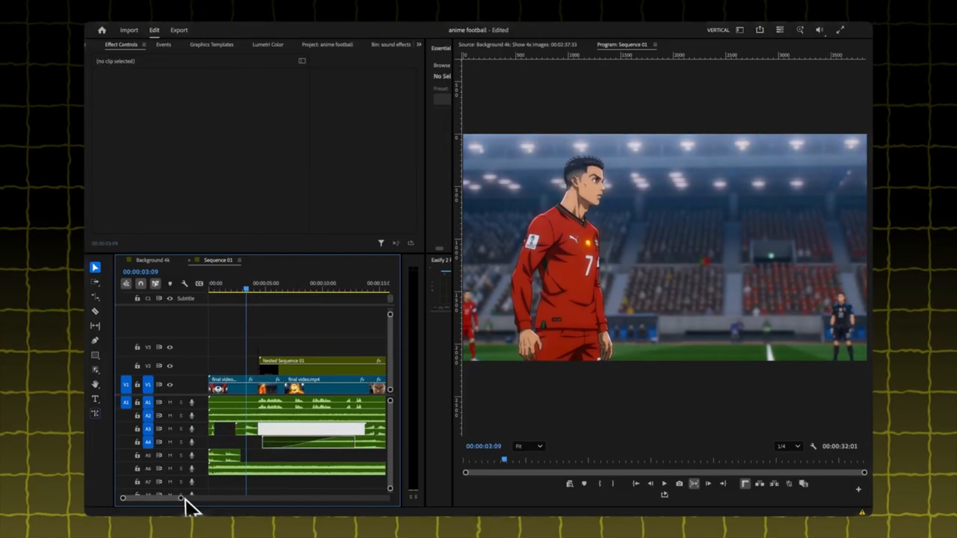
left_click_drag(181, 498, 213, 498)
left_click(301, 442)
left_click_drag(279, 290, 260, 332)
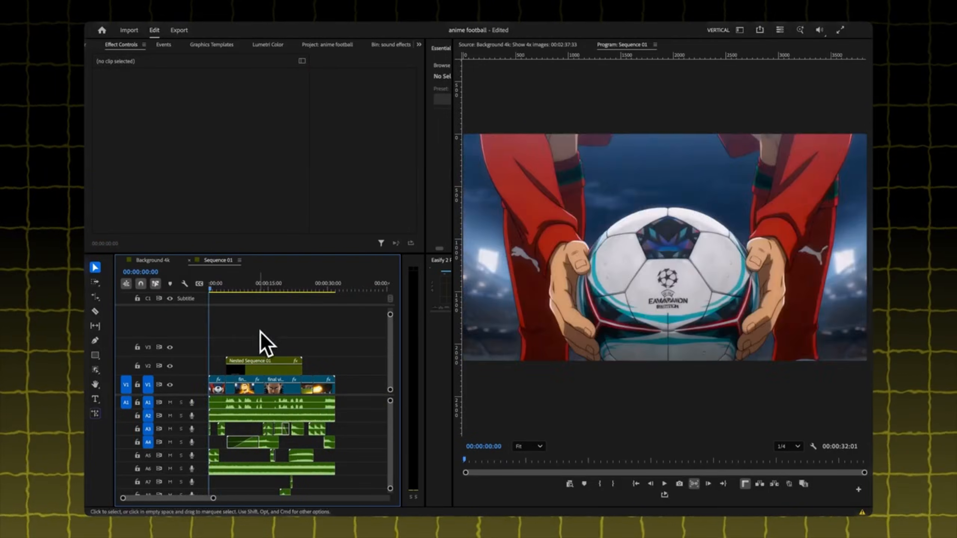